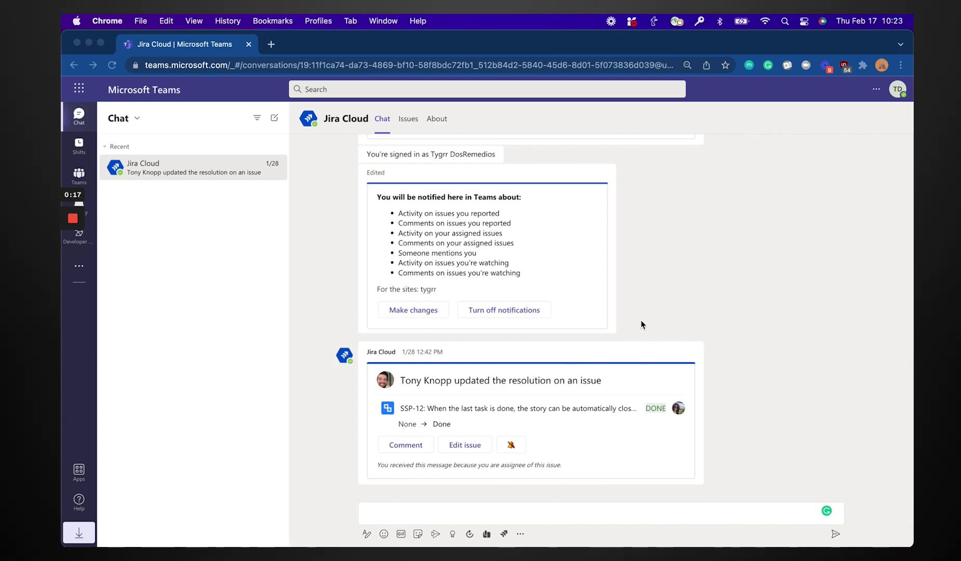
# Post the comment "Great job!" on issue SSP-12 from the Jira Cloud resolution-update notification.
pyautogui.tripleClick(569, 381)
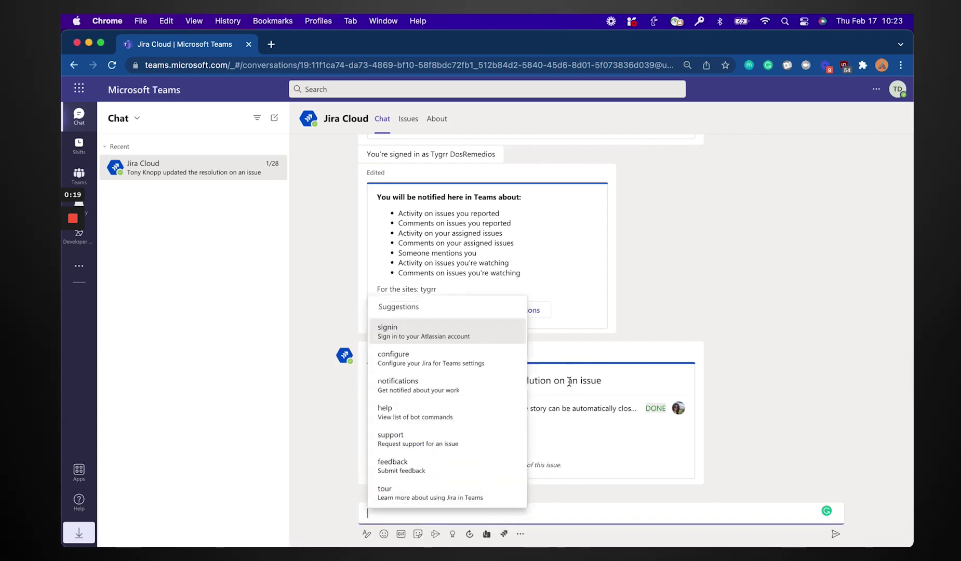
pyautogui.click(796, 335)
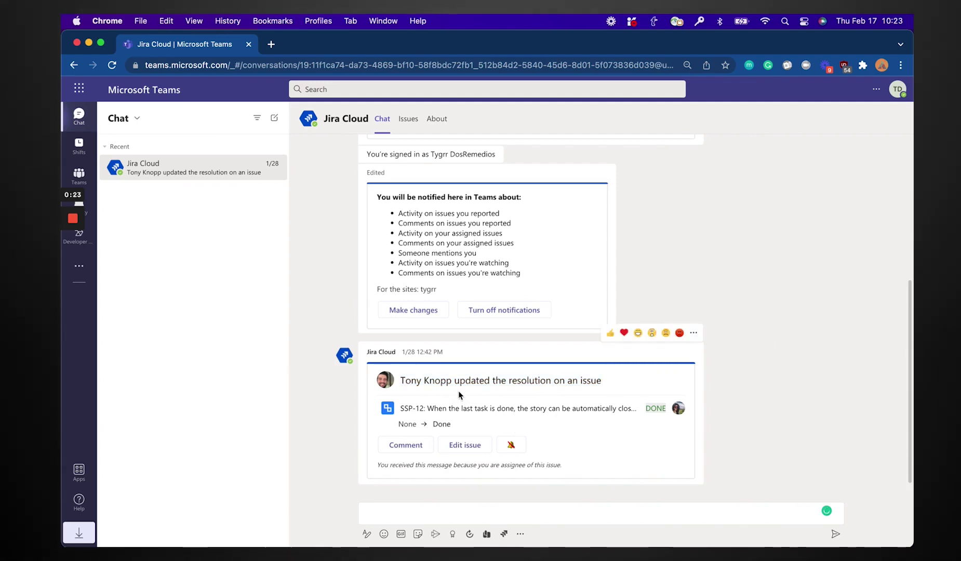
pyautogui.click(408, 445)
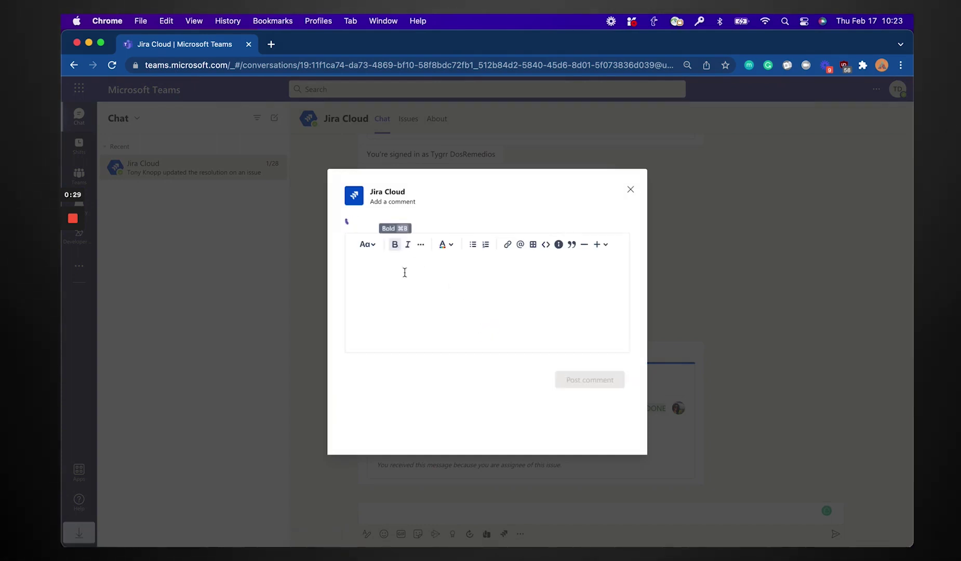
pyautogui.write('Great job!')
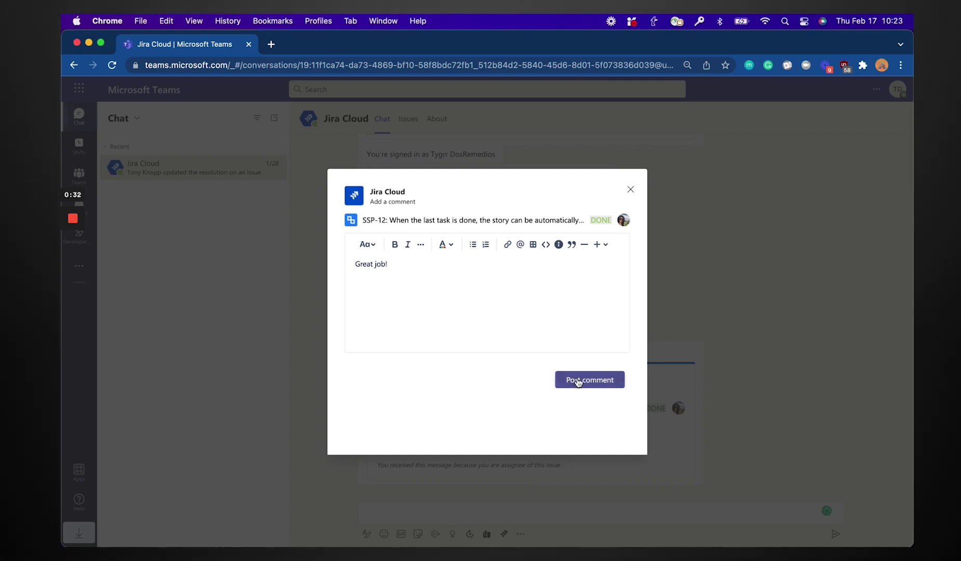
pyautogui.click(578, 380)
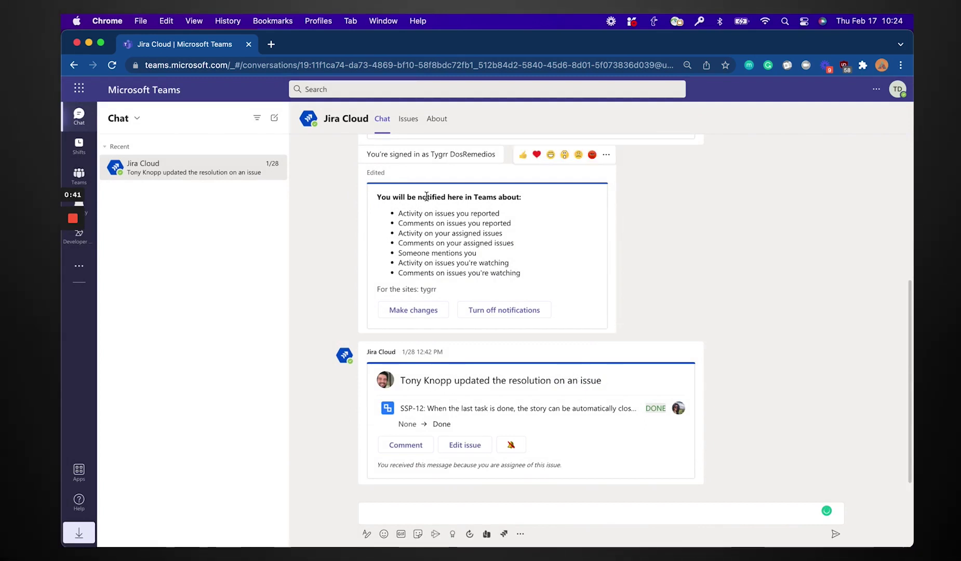
# Display the personal Jira issues list with the Assigned to me filter and the status set to In Progress.
pyautogui.click(413, 126)
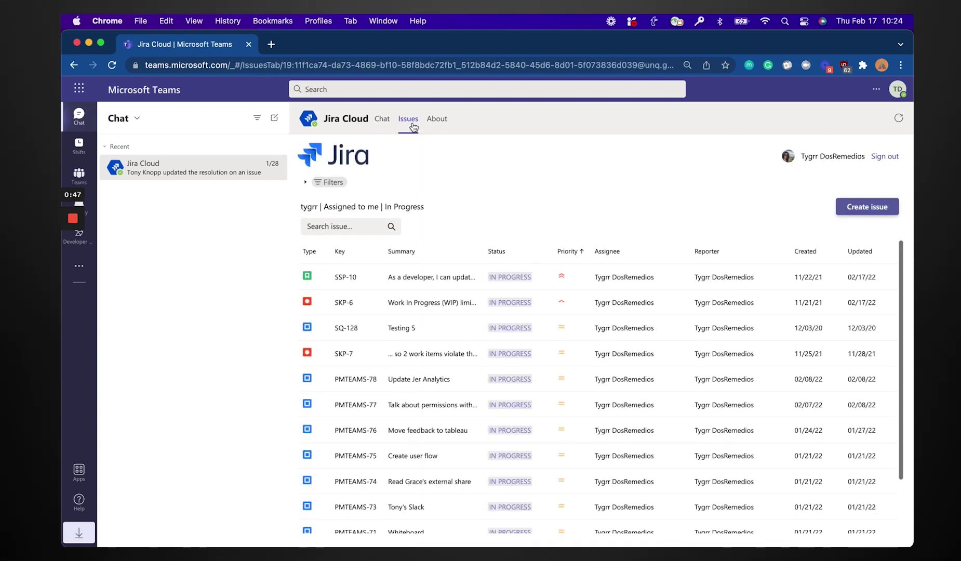
pyautogui.click(339, 182)
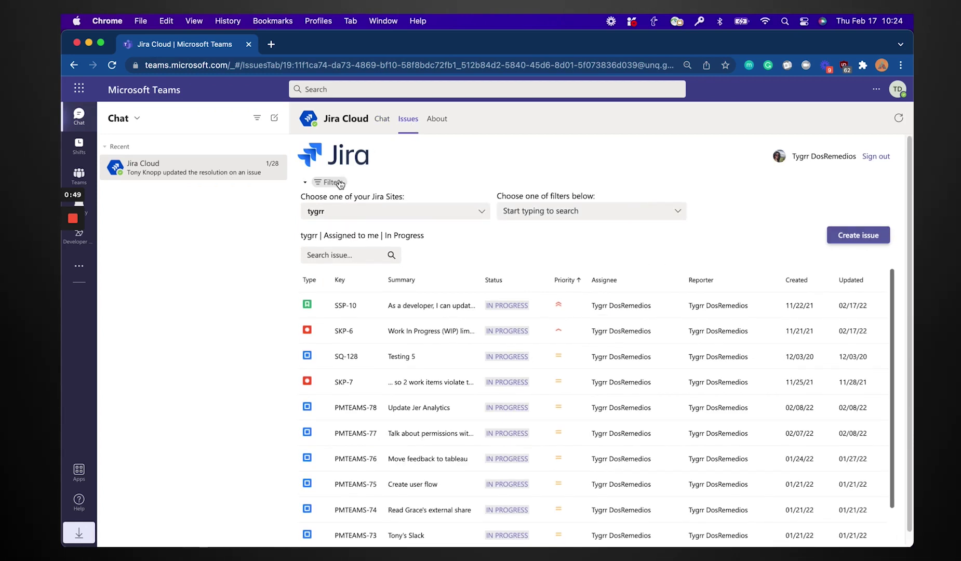
pyautogui.click(421, 215)
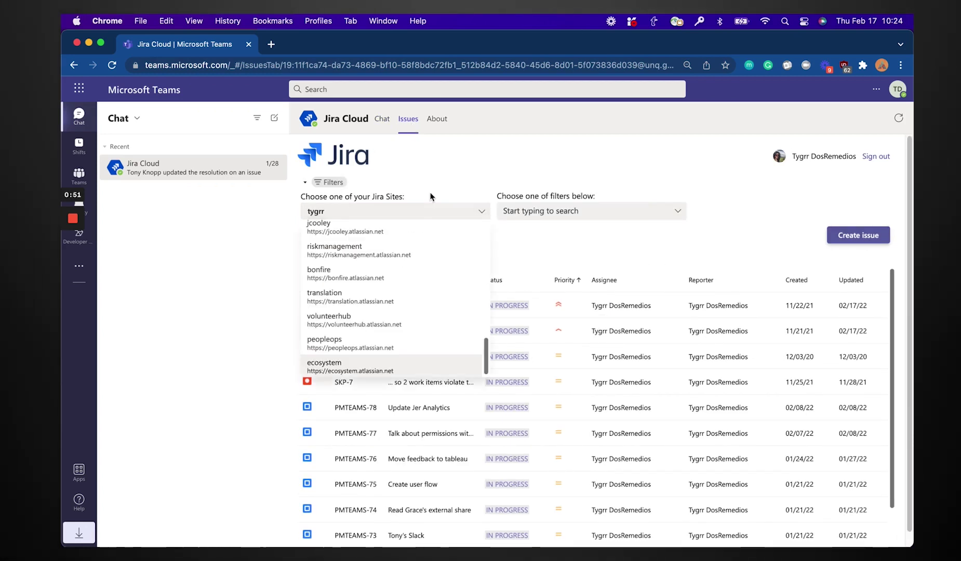
pyautogui.click(571, 220)
pyautogui.click(571, 216)
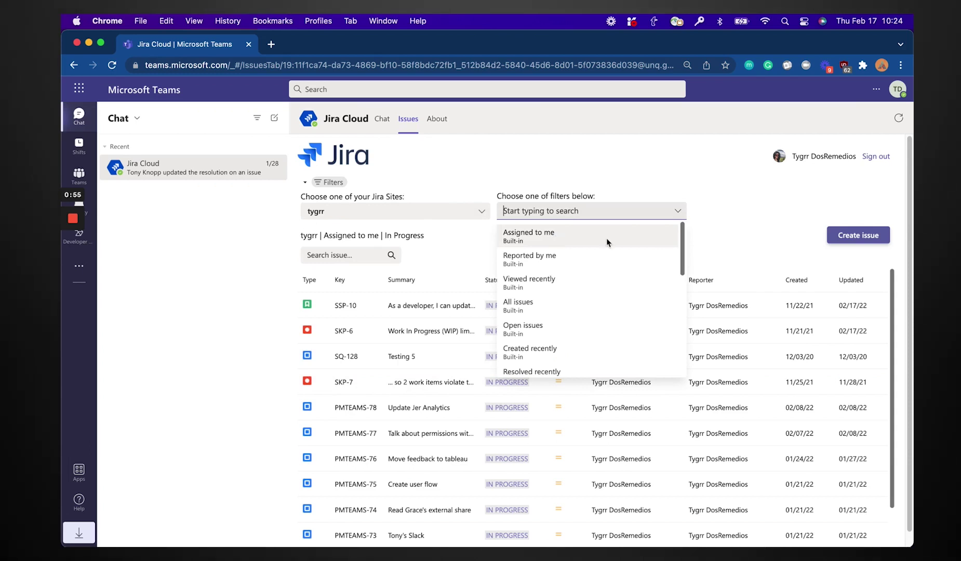
pyautogui.scroll(-10, 614, 252)
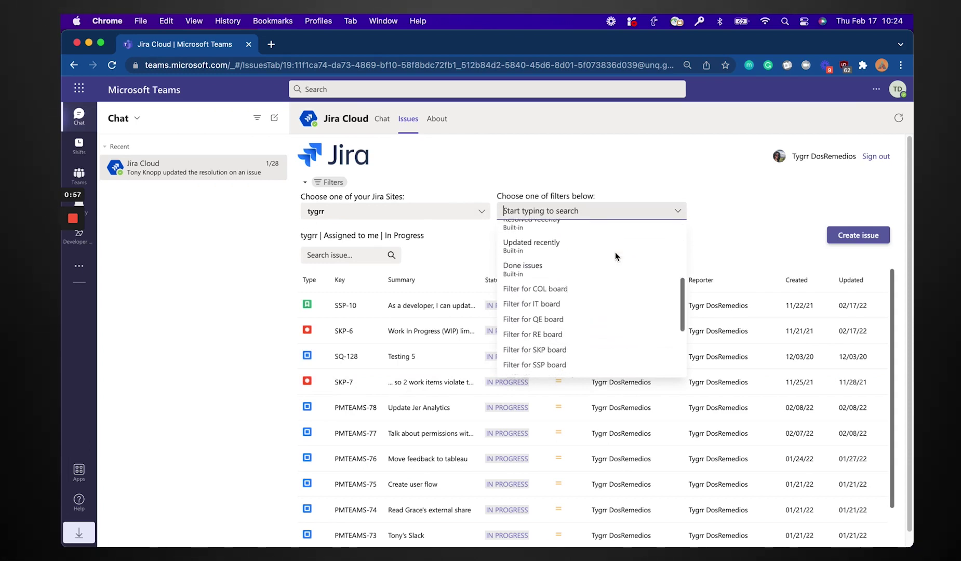
pyautogui.scroll(10, 615, 255)
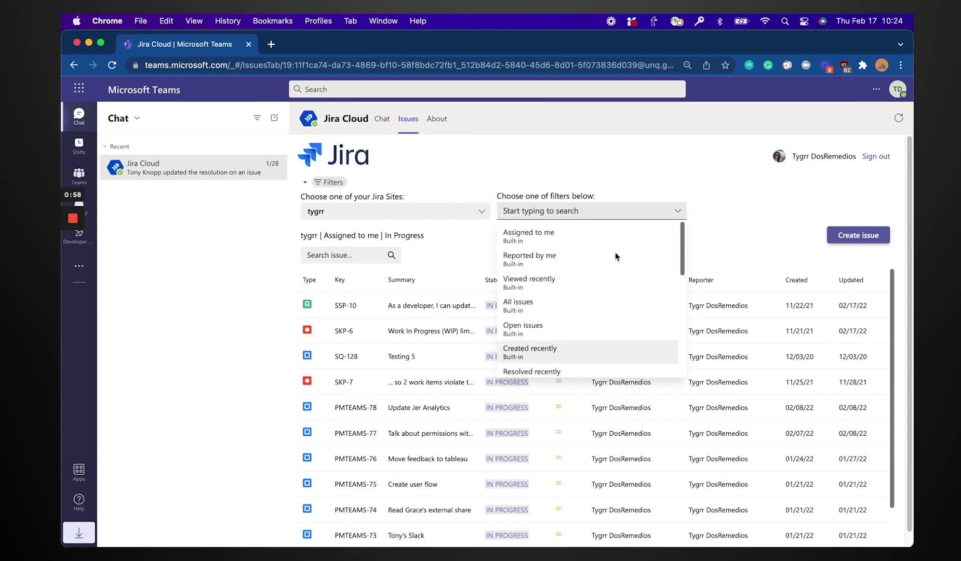
pyautogui.click(580, 240)
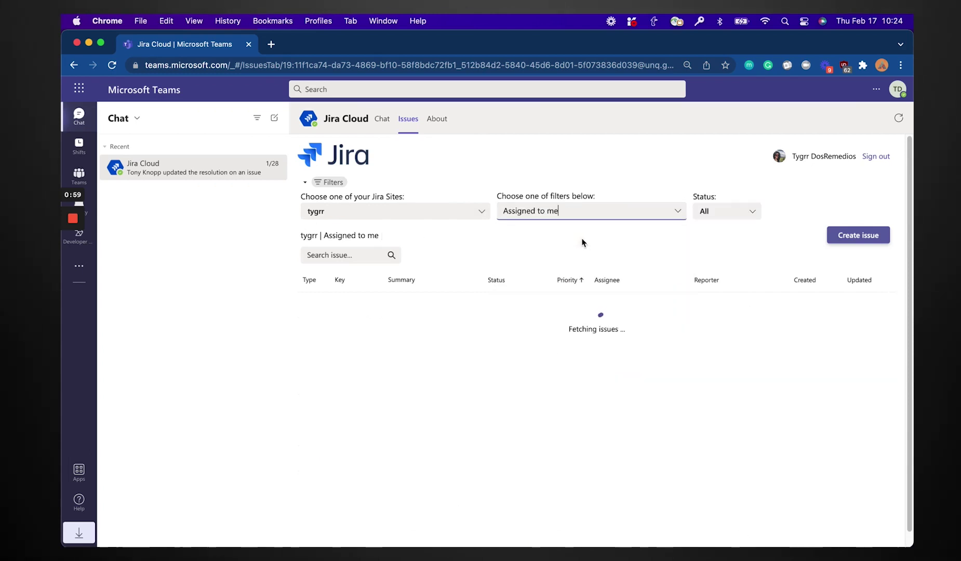
pyautogui.click(749, 214)
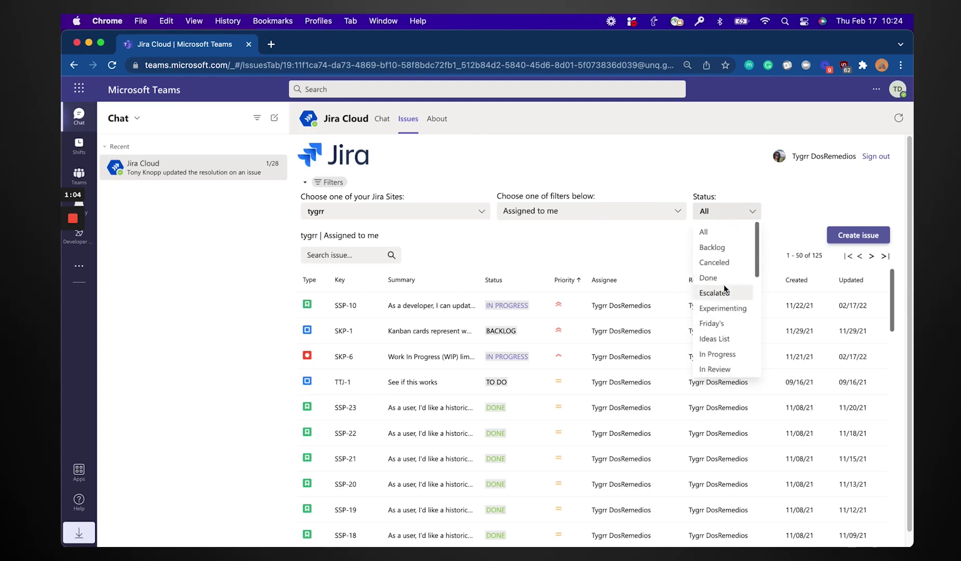
pyautogui.click(718, 354)
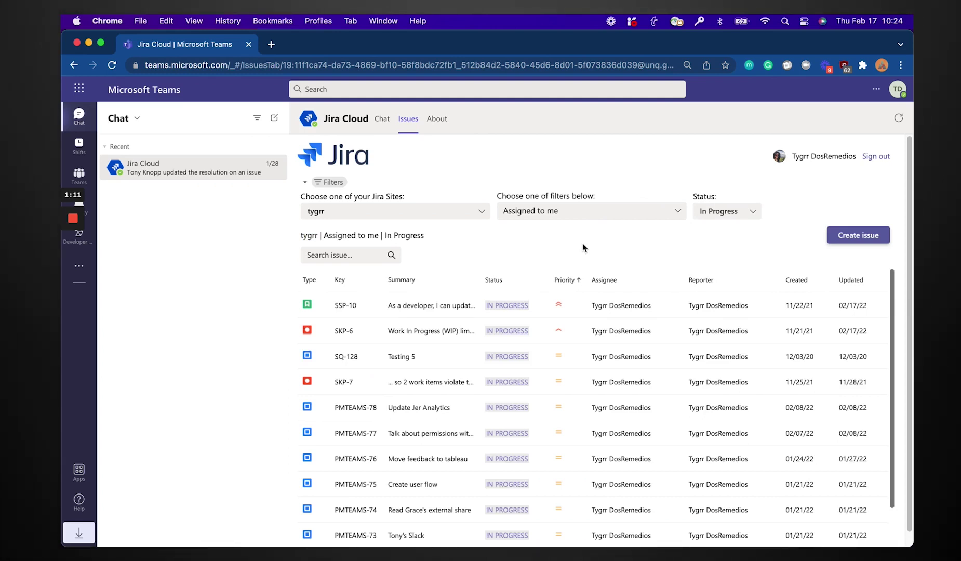
# Sort the issues list by Updated and return it to ascending Priority order.
pyautogui.click(852, 280)
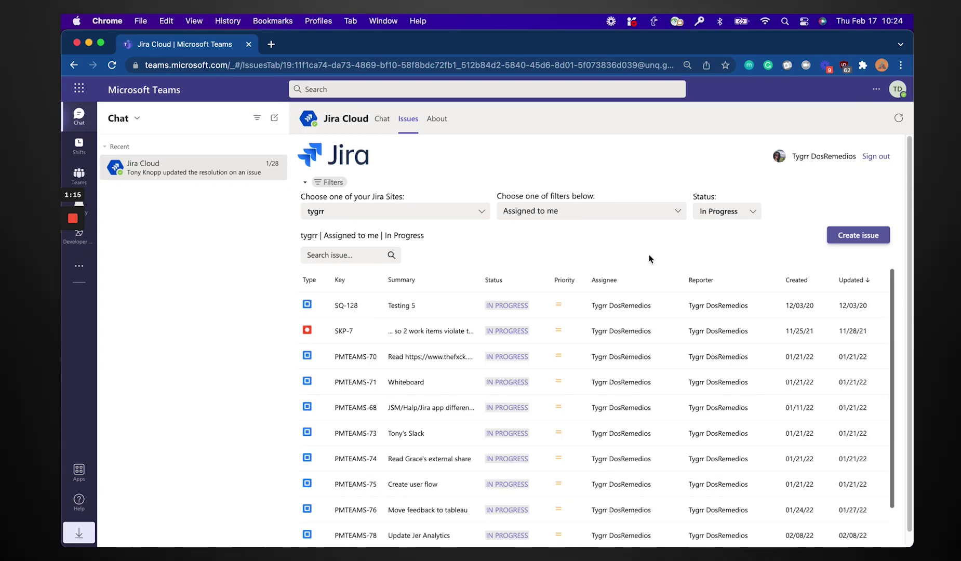
pyautogui.click(570, 283)
pyautogui.click(569, 284)
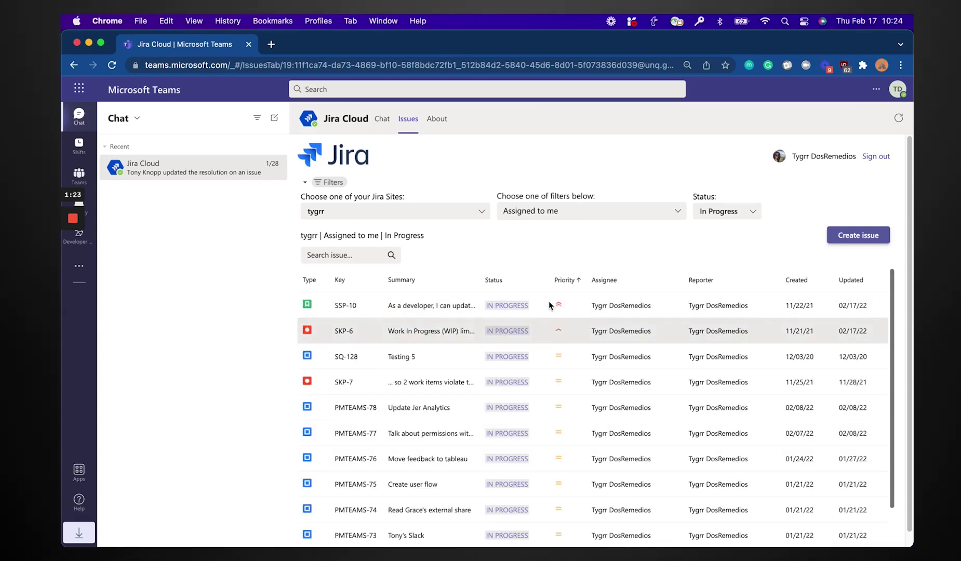
# Go to the U.S. Sales team's General channel and expand the details of the SKP-1 issue card.
pyautogui.click(79, 176)
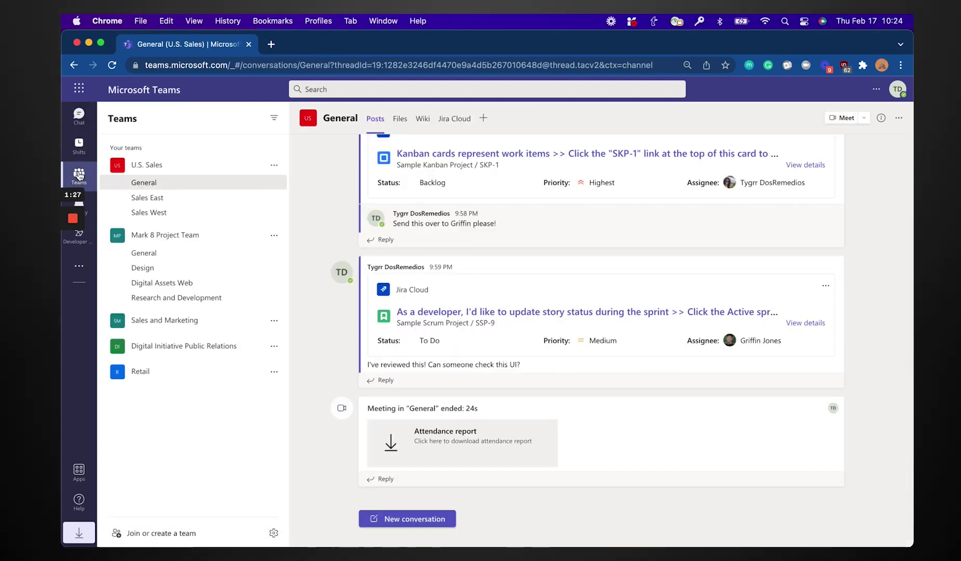
pyautogui.scroll(3, 400, 212)
pyautogui.scroll(-1, 401, 212)
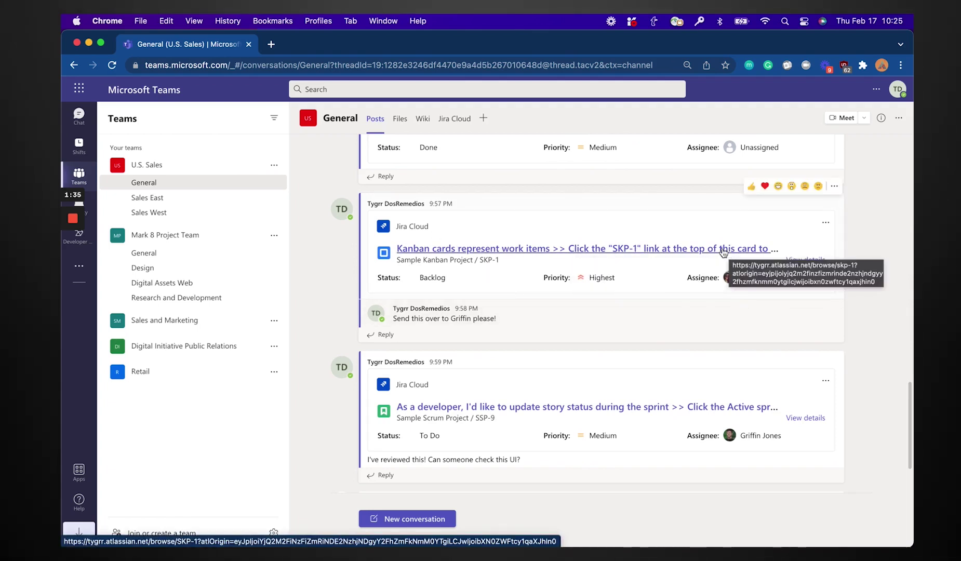
pyautogui.moveTo(396, 260); pyautogui.dragTo(512, 265)
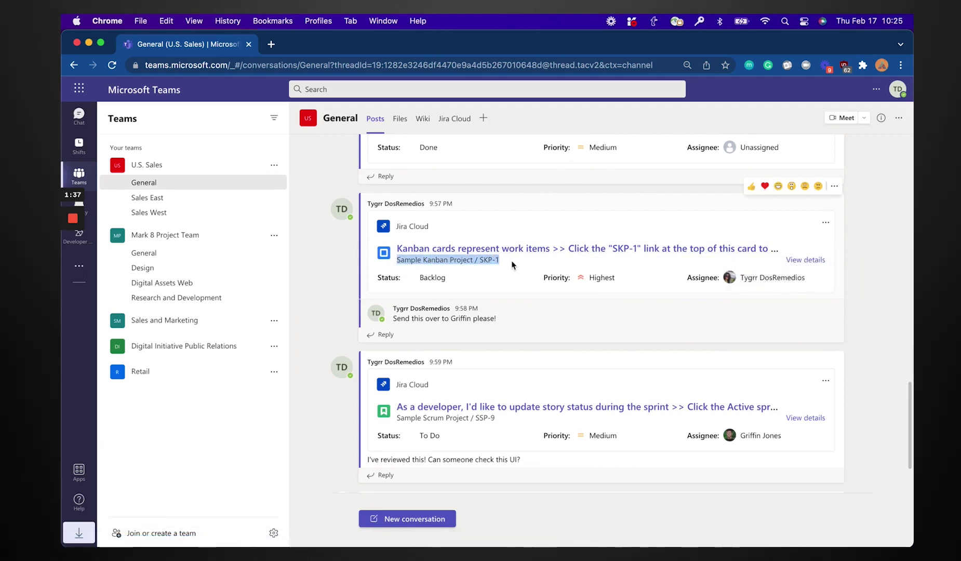
pyautogui.click(622, 292)
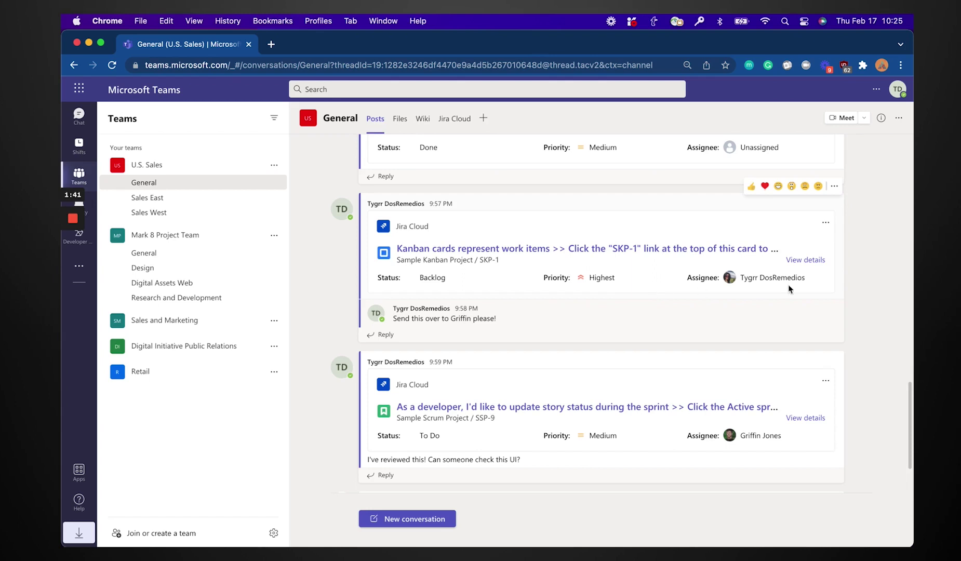
pyautogui.click(804, 261)
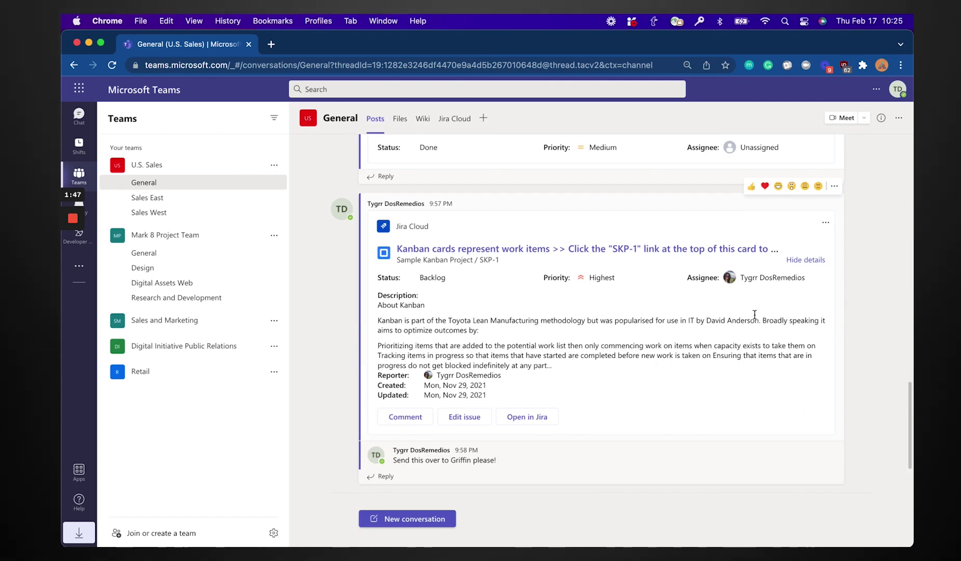
# Post the reply under the SKP-1 card as a Jira comment on issue SKP-2 of the Sample Kanban Project.
pyautogui.scroll(-1, 441, 445)
pyautogui.moveTo(392, 456); pyautogui.dragTo(512, 455)
pyautogui.click(512, 455)
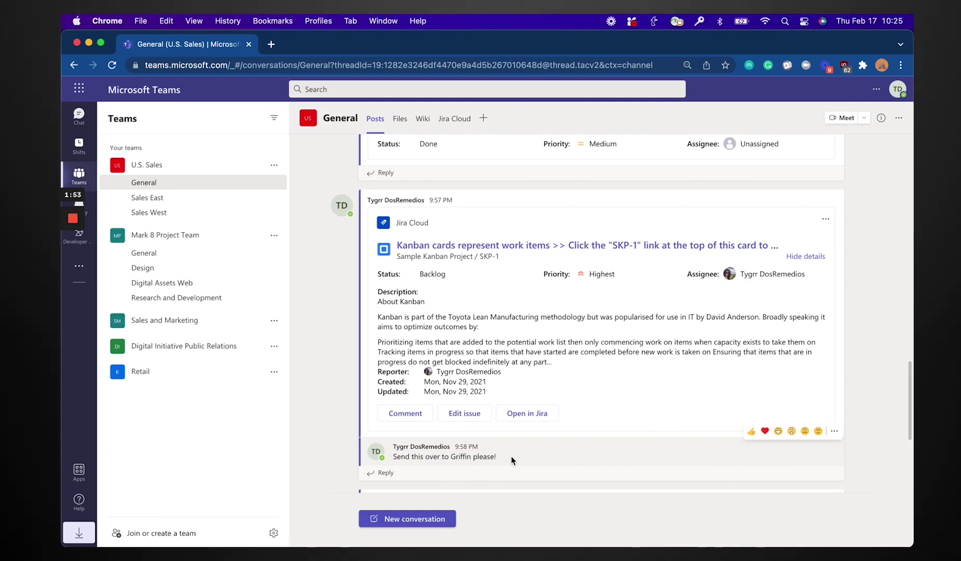
pyautogui.click(833, 431)
pyautogui.moveTo(787, 414)
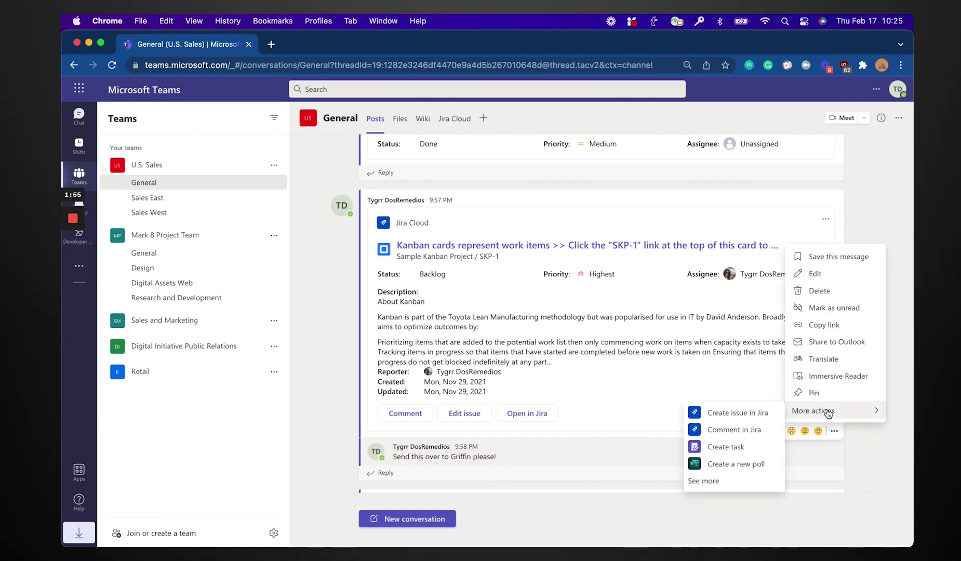
pyautogui.click(758, 430)
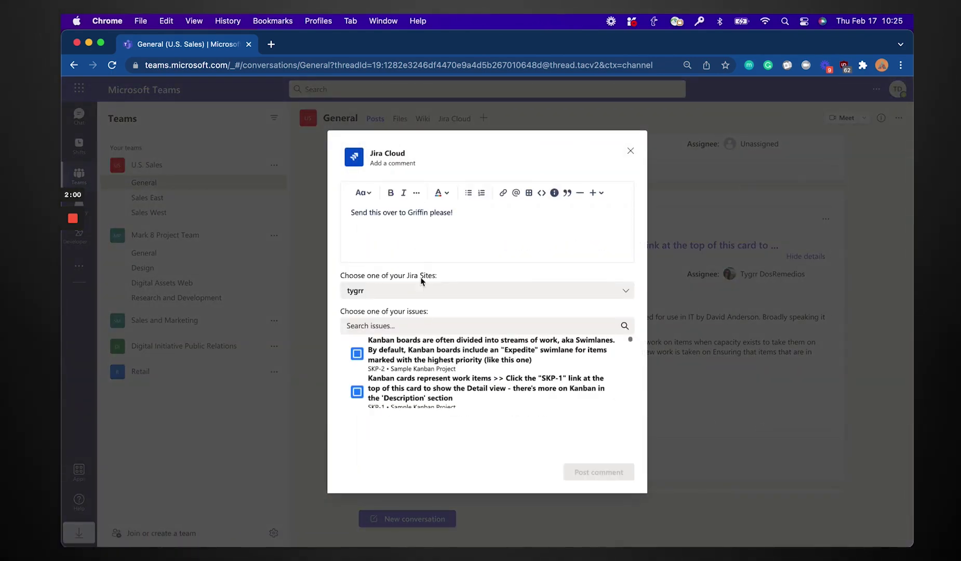
pyautogui.click(428, 351)
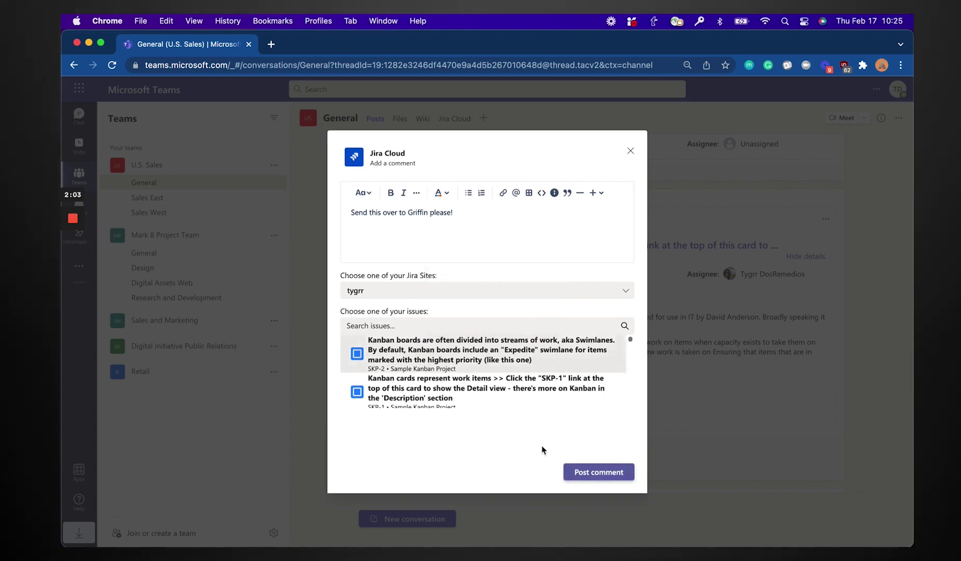
pyautogui.click(620, 474)
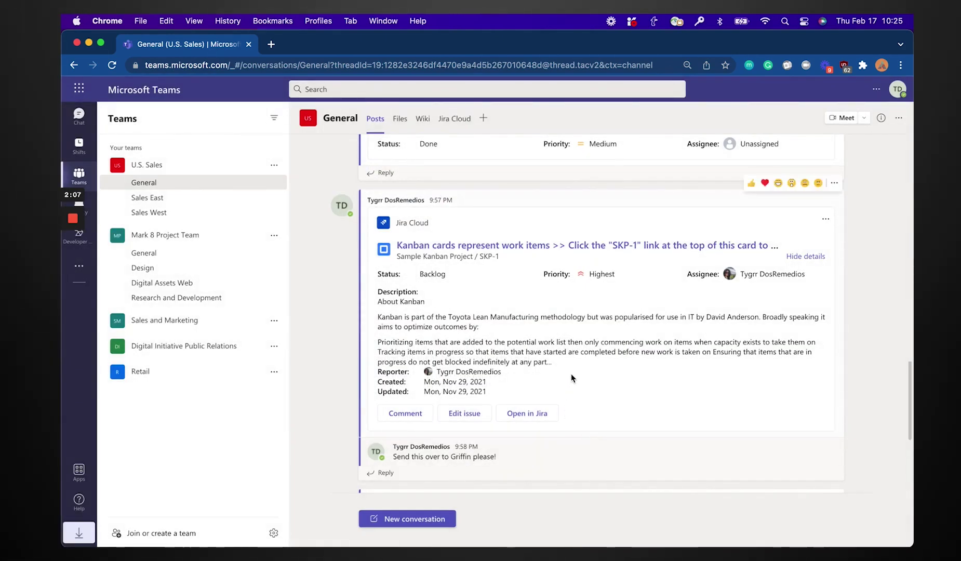
# Share the SSP-12 issue card in a new channel conversation with the message "I just finished this, can someone review the UI?".
pyautogui.scroll(-2, 570, 374)
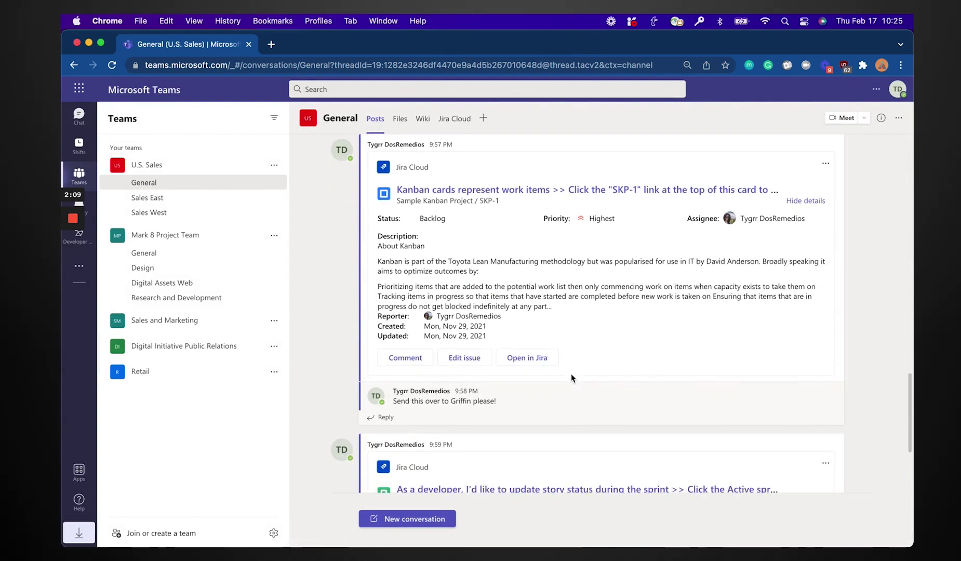
pyautogui.click(447, 520)
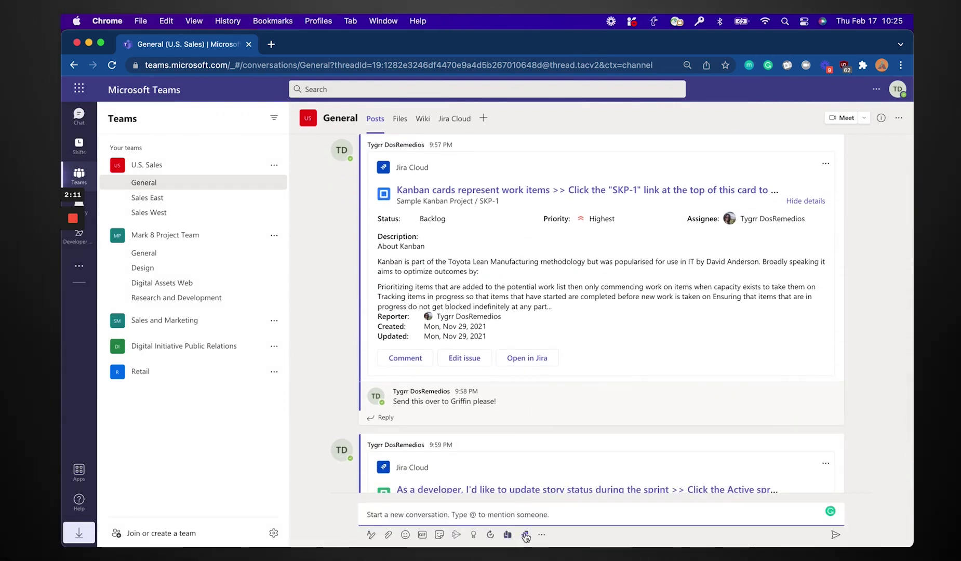
pyautogui.click(525, 534)
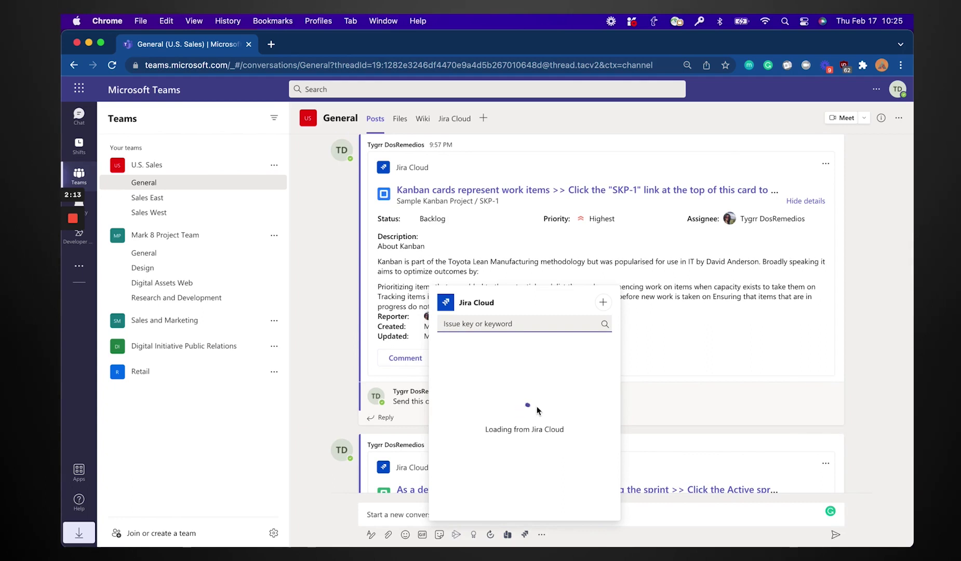
pyautogui.scroll(-5, 539, 468)
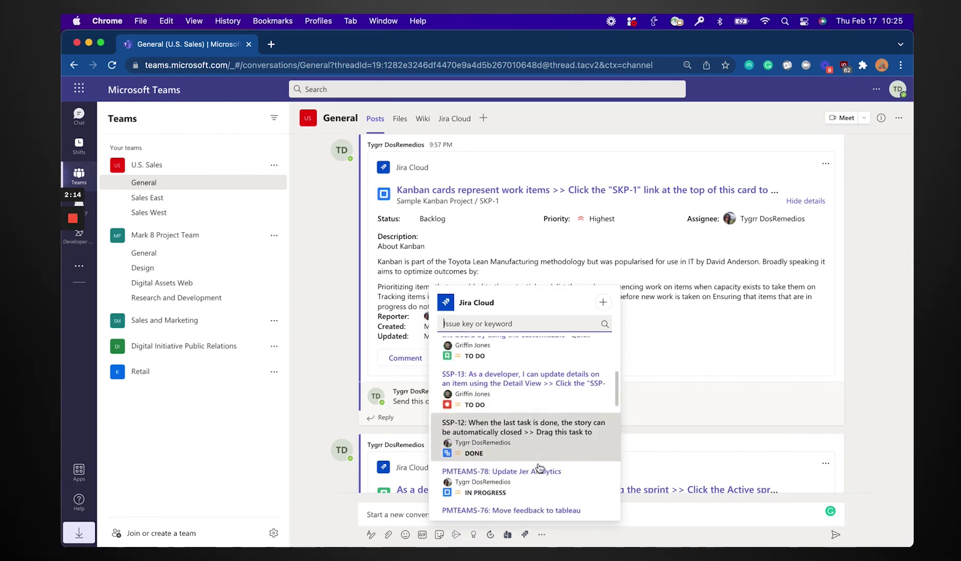
pyautogui.click(507, 421)
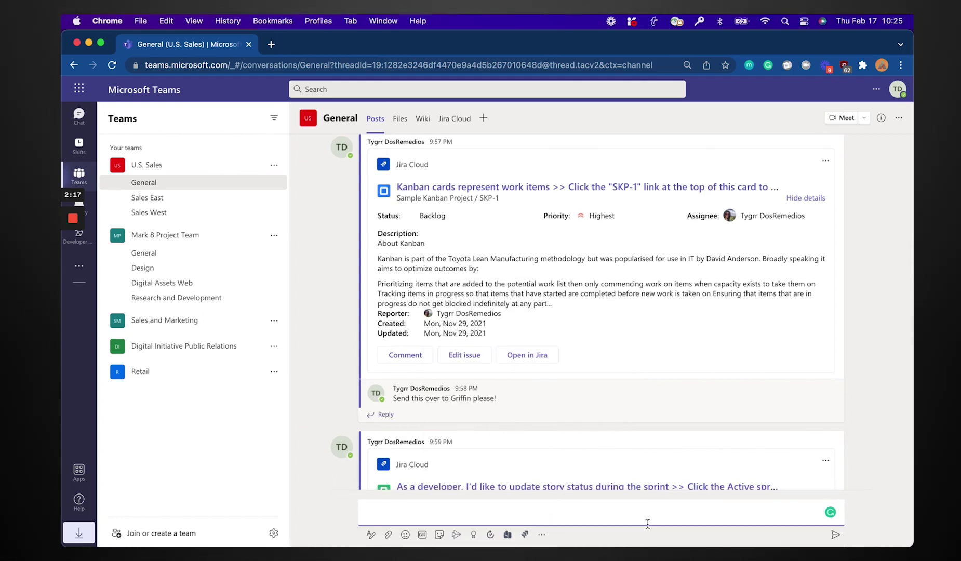
pyautogui.write('st finished this, can')
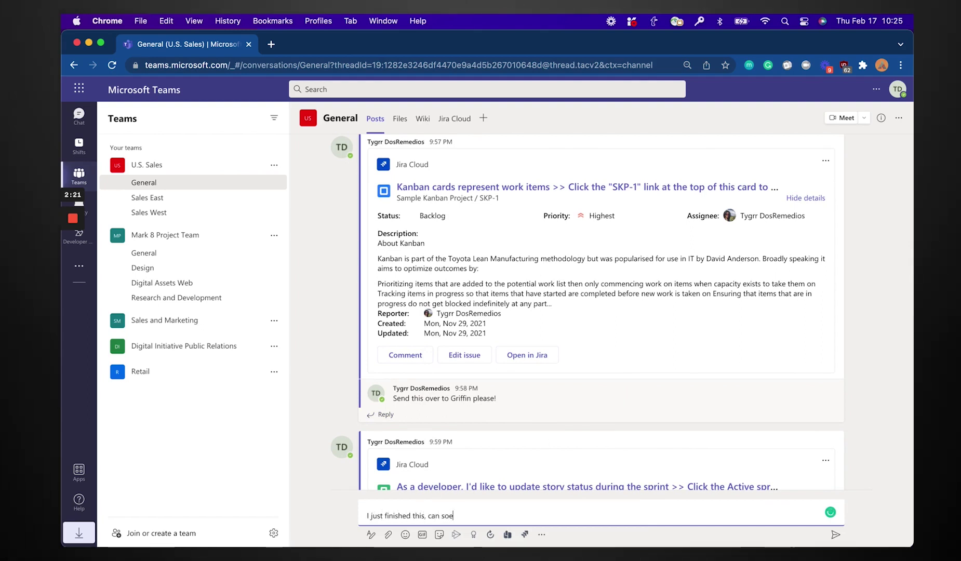
pyautogui.write(' someone review the UI?')
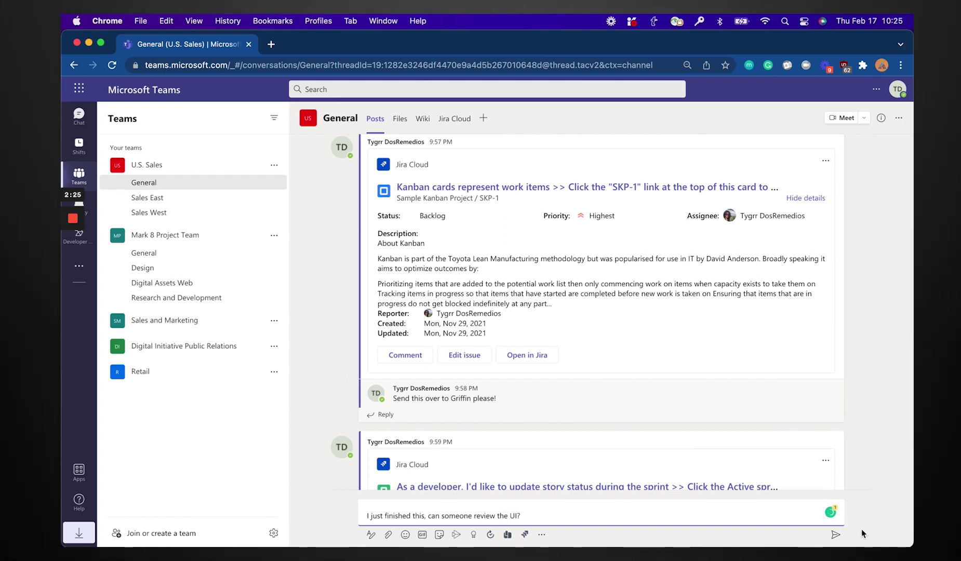
pyautogui.click(835, 535)
pyautogui.click(671, 454)
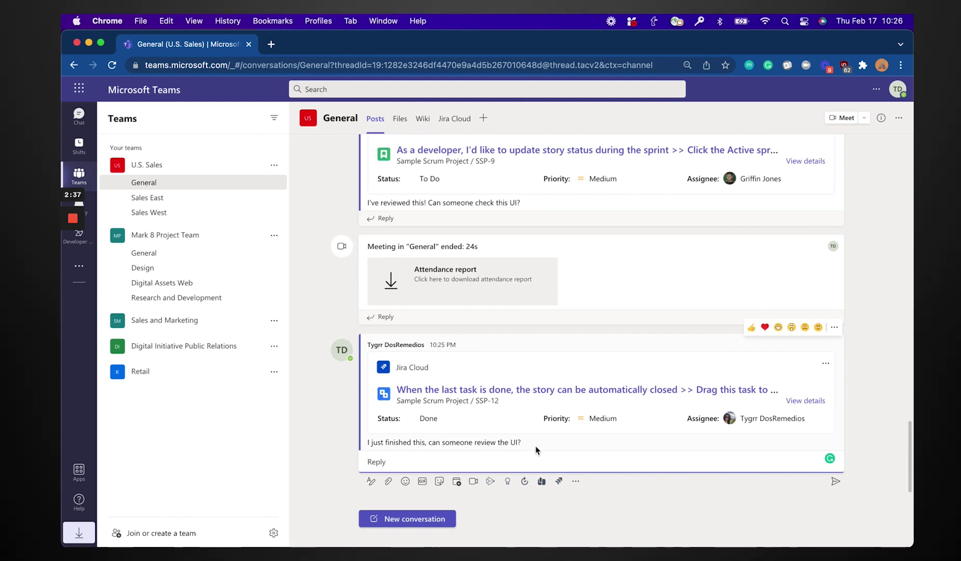
pyautogui.moveTo(77, 254)
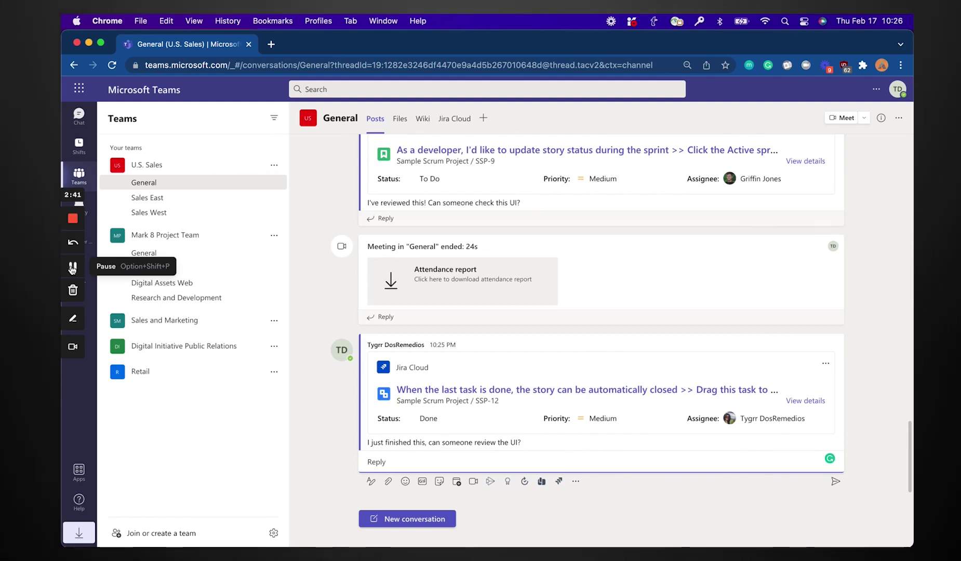
# Switch to the Teams desktop app and join the Stand Up meeting from Monday the 14th with the camera off, enlarging the meeting window.
pyautogui.click(73, 268)
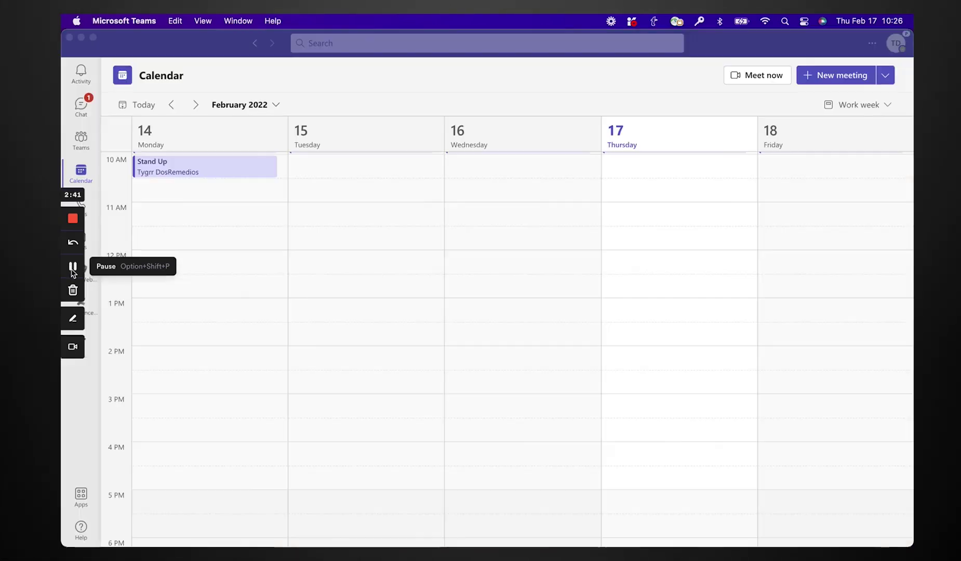
pyautogui.click(221, 170)
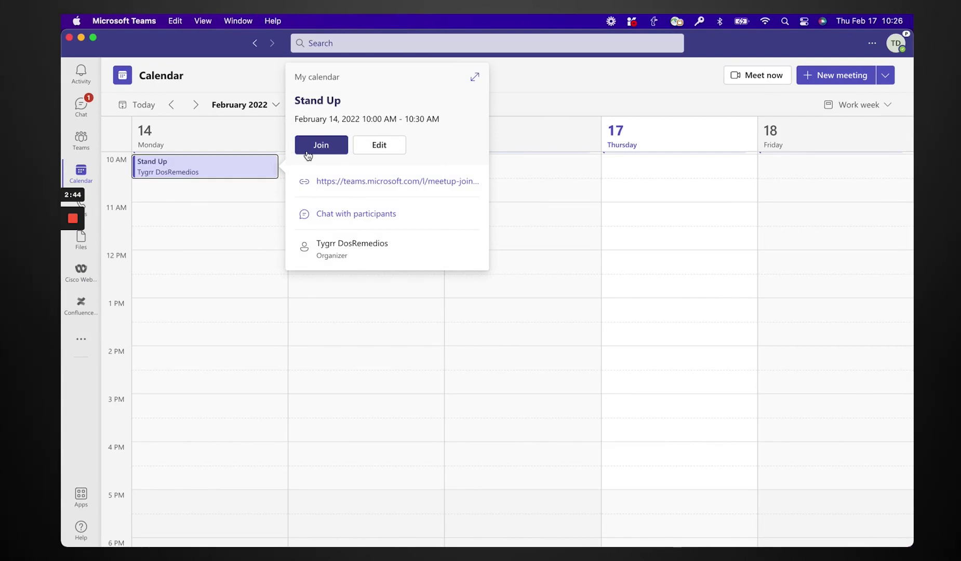
pyautogui.click(307, 151)
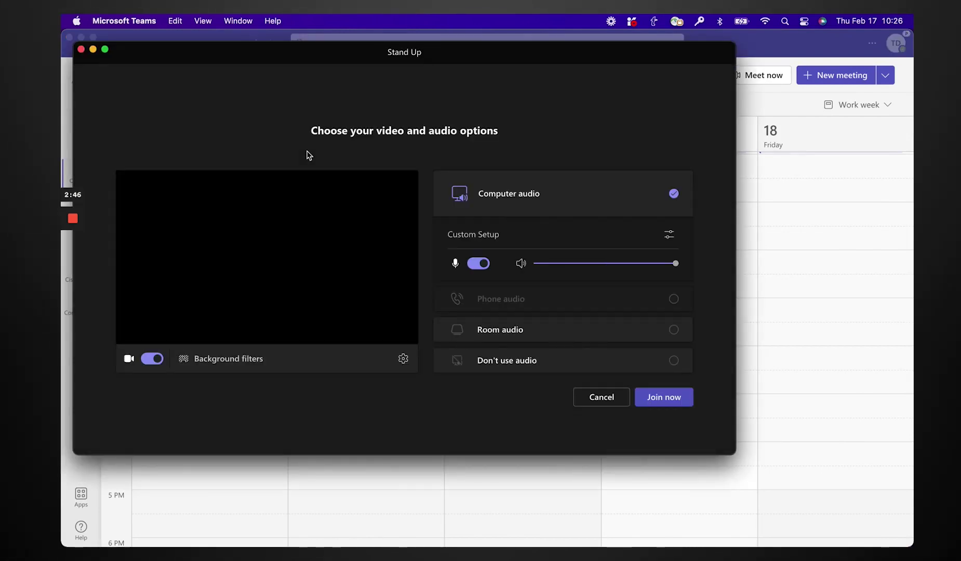
pyautogui.click(152, 359)
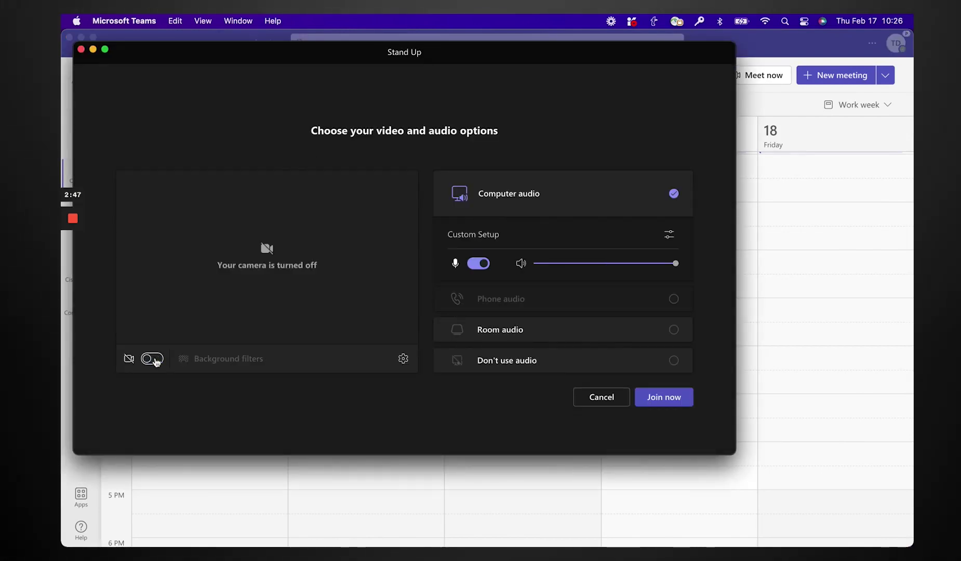
pyautogui.click(666, 399)
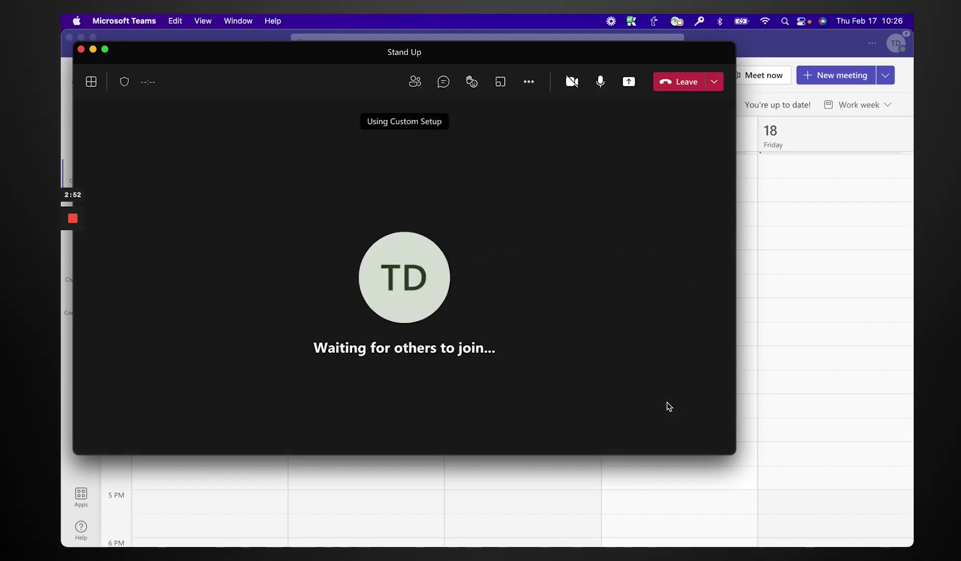
pyautogui.doubleClick(394, 54)
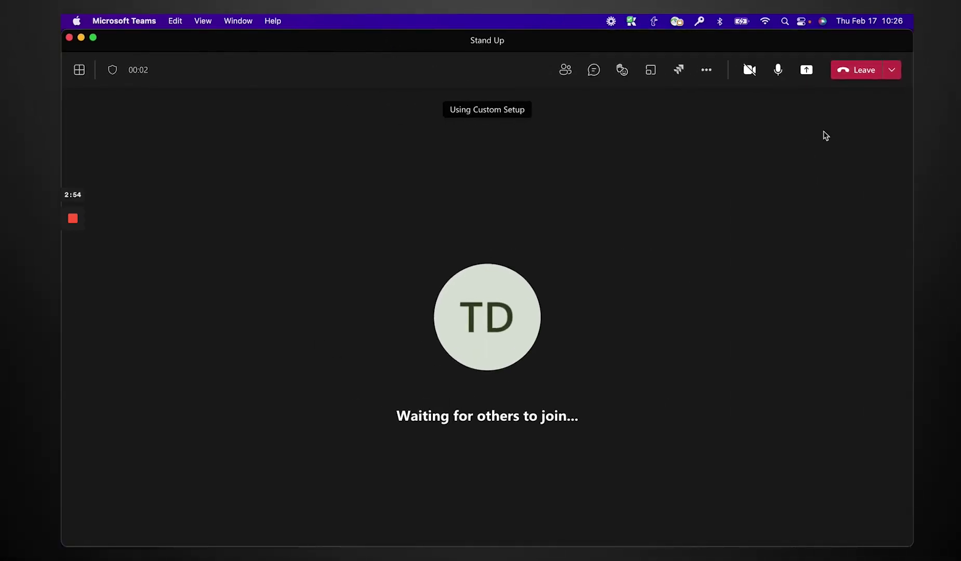
# Open Jira Cloud inside the meeting and share issue SKP-2 of the Sample Kanban Project with the participants.
pyautogui.click(677, 73)
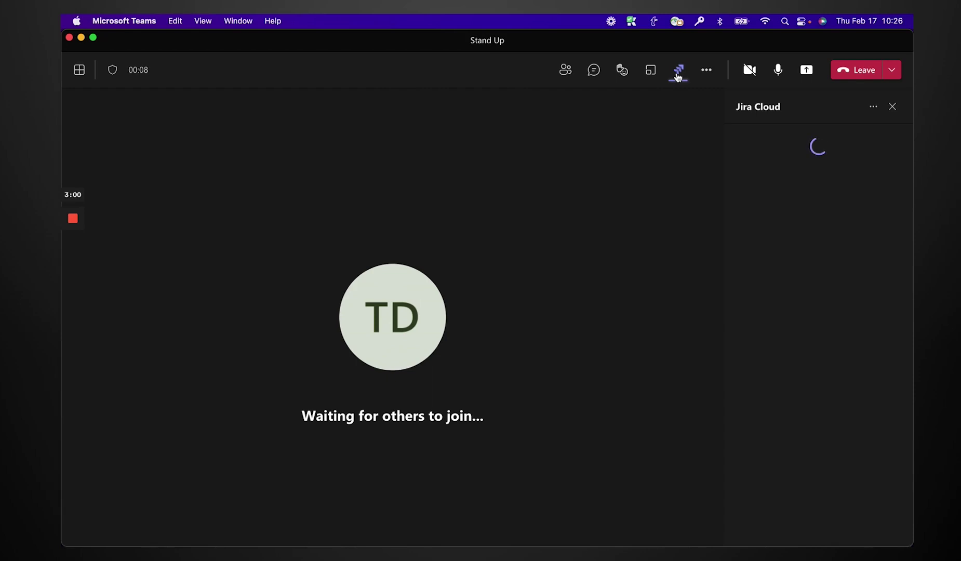
pyautogui.scroll(-1, 765, 272)
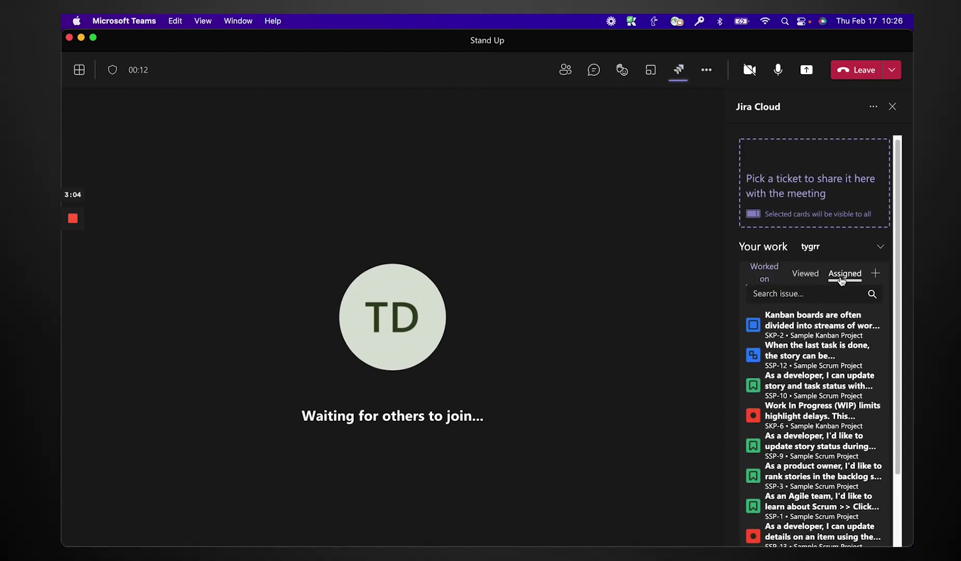
pyautogui.click(806, 326)
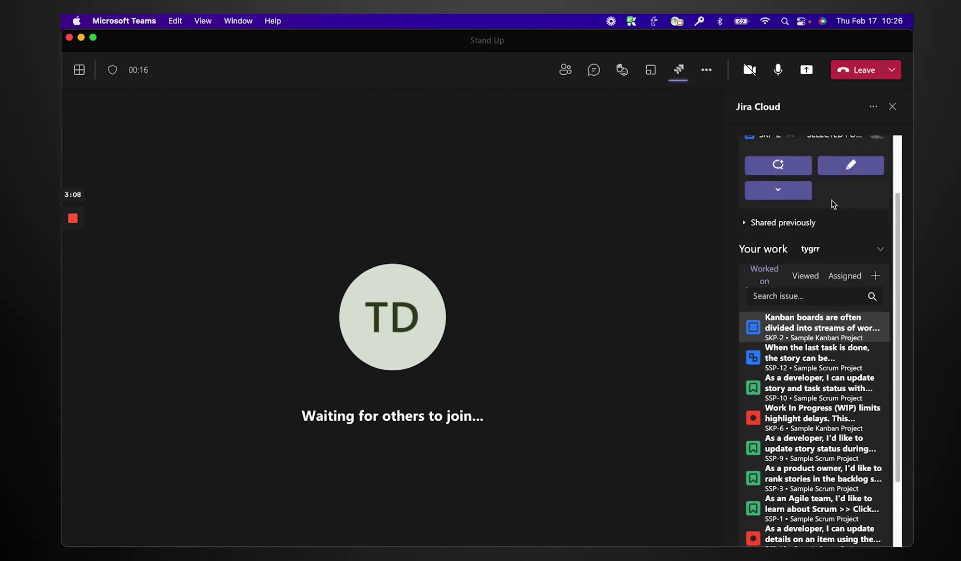
# Expand the details and full description of the shared SKP-2 issue, and bring up its comment form without posting anything.
pyautogui.scroll(3, 832, 203)
pyautogui.click(785, 253)
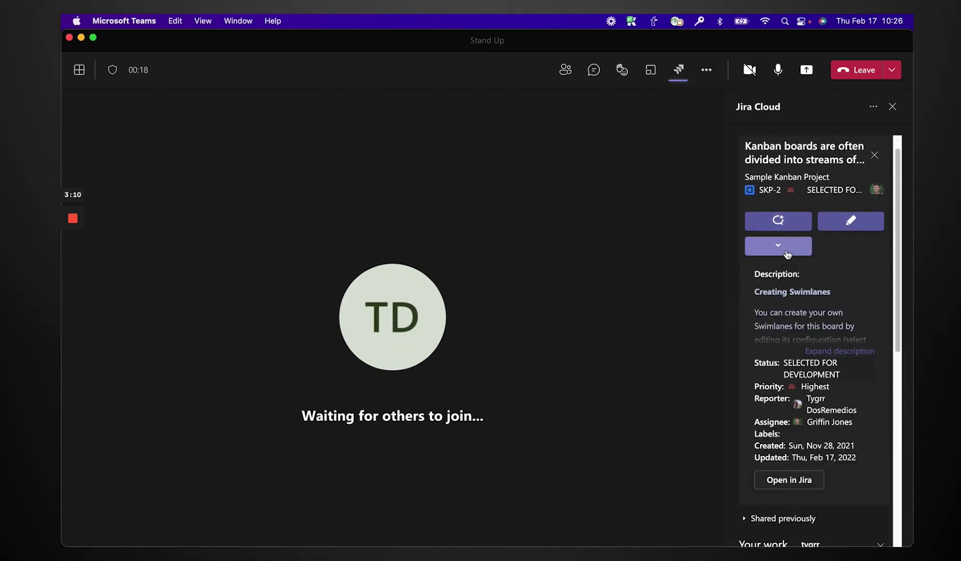
pyautogui.scroll(-1, 789, 253)
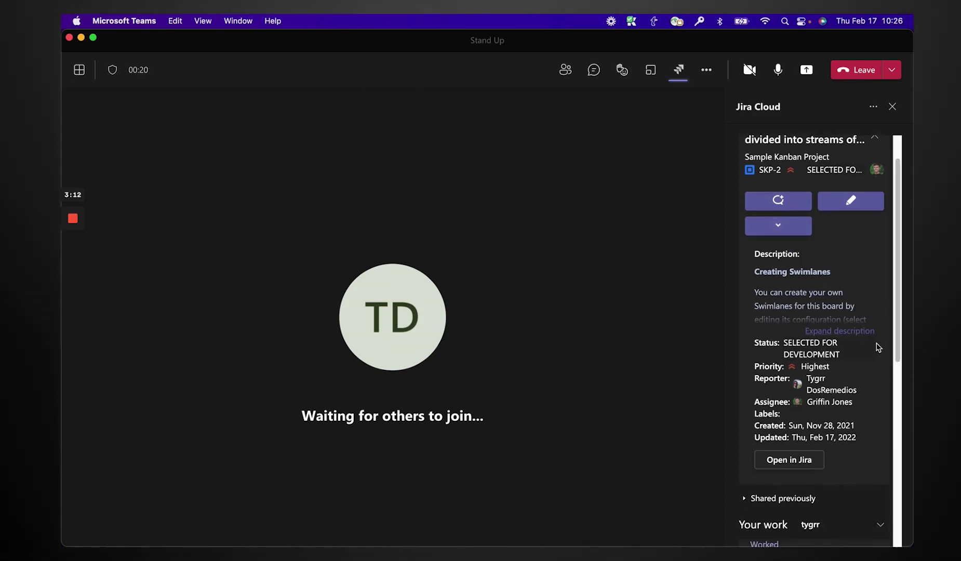
pyautogui.click(813, 331)
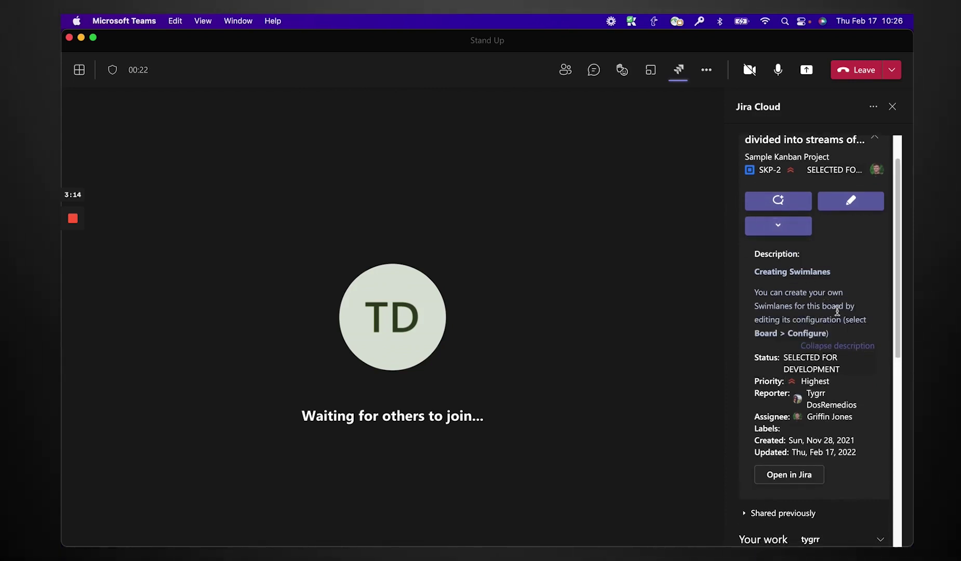
pyautogui.scroll(2, 836, 310)
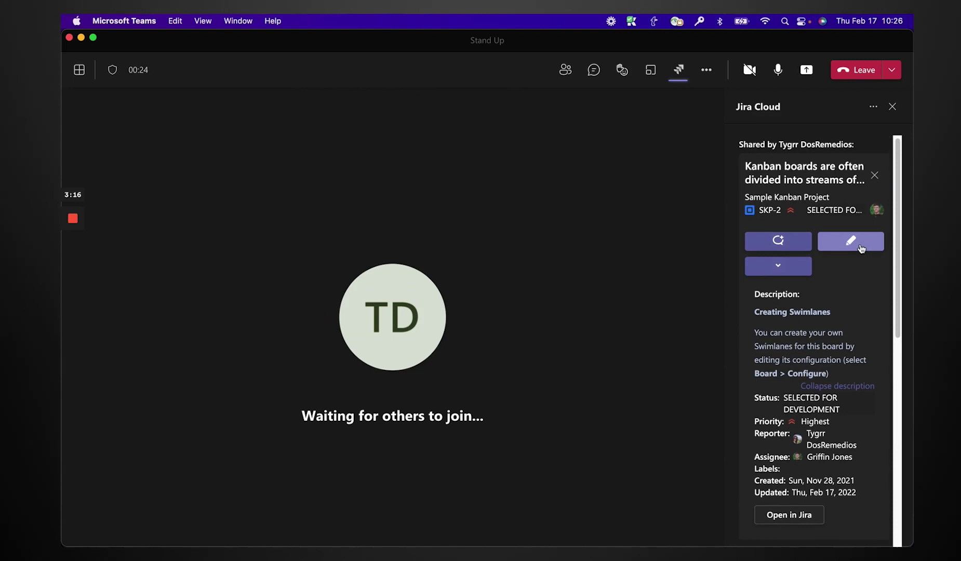
pyautogui.click(798, 248)
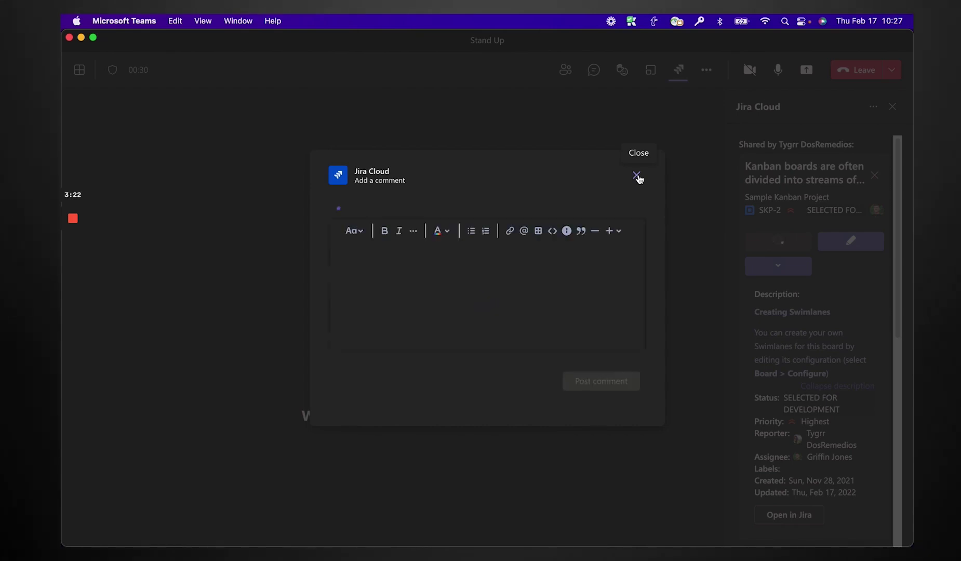
pyautogui.click(637, 177)
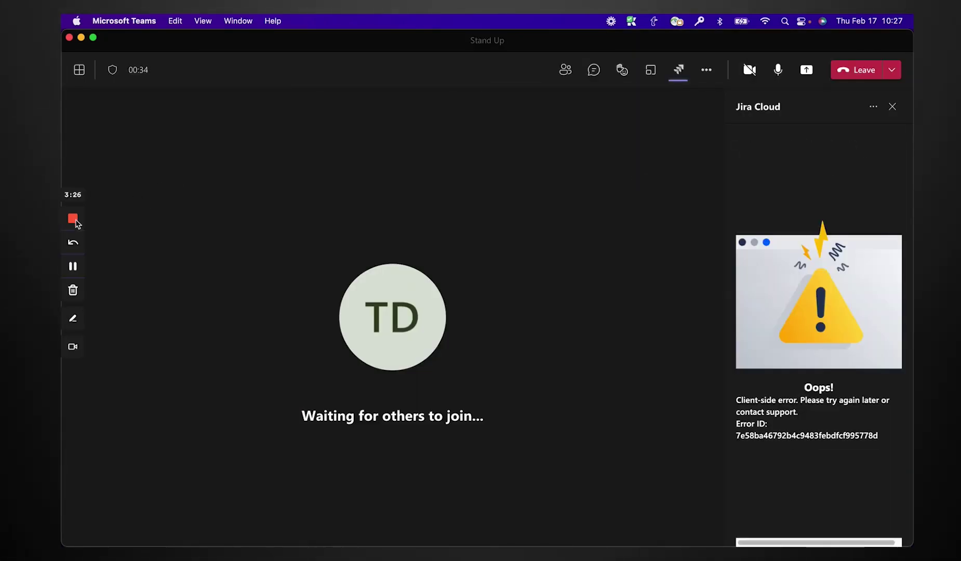
# Switch to Teams in Chrome, search the app store for Jira and open the Jira Cloud app.
pyautogui.press('super+Tab')
pyautogui.click(152, 144)
pyautogui.write('Jira')
pyautogui.press('Return')
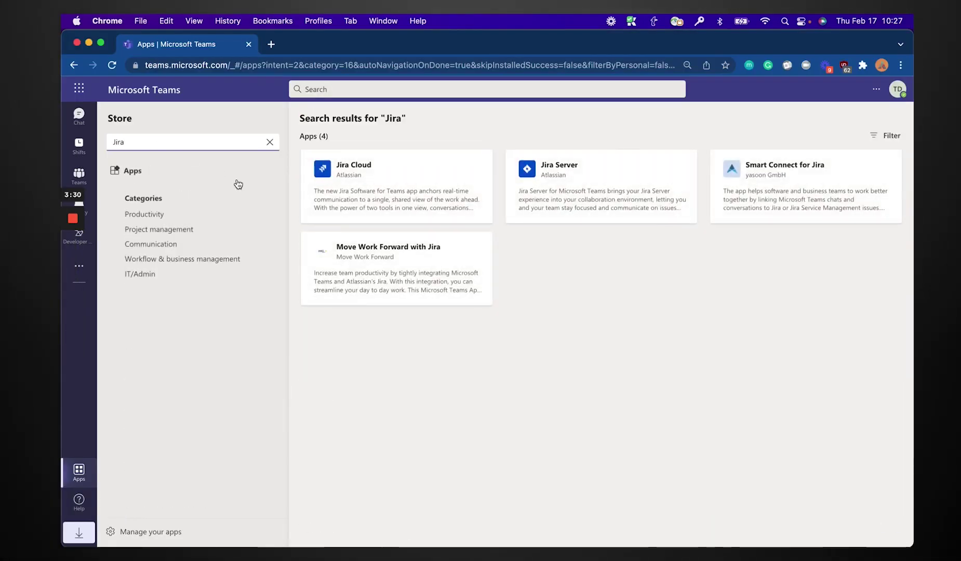
pyautogui.click(343, 182)
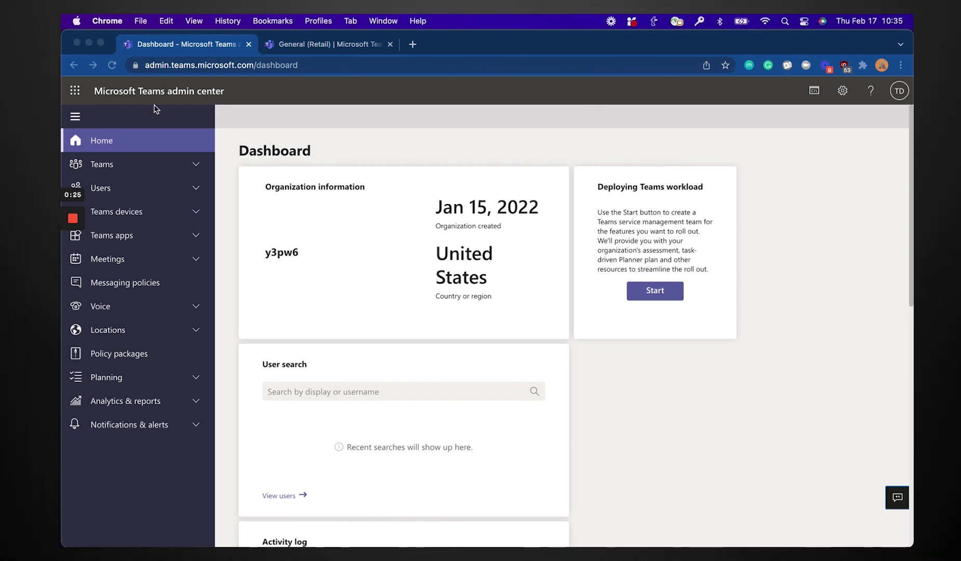
# Open the Global (Org-wide default) app permission policy in the Teams admin center.
pyautogui.click(153, 141)
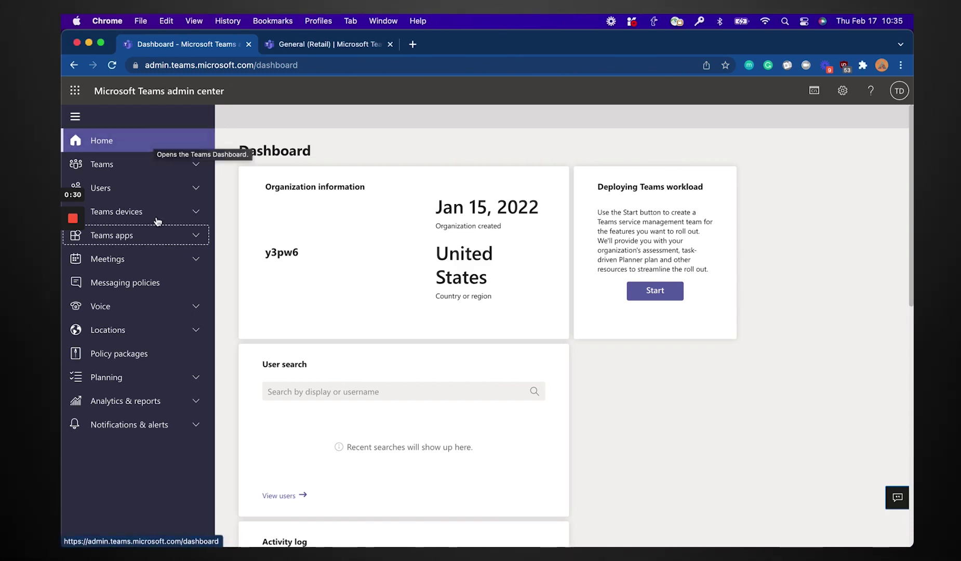
pyautogui.click(192, 238)
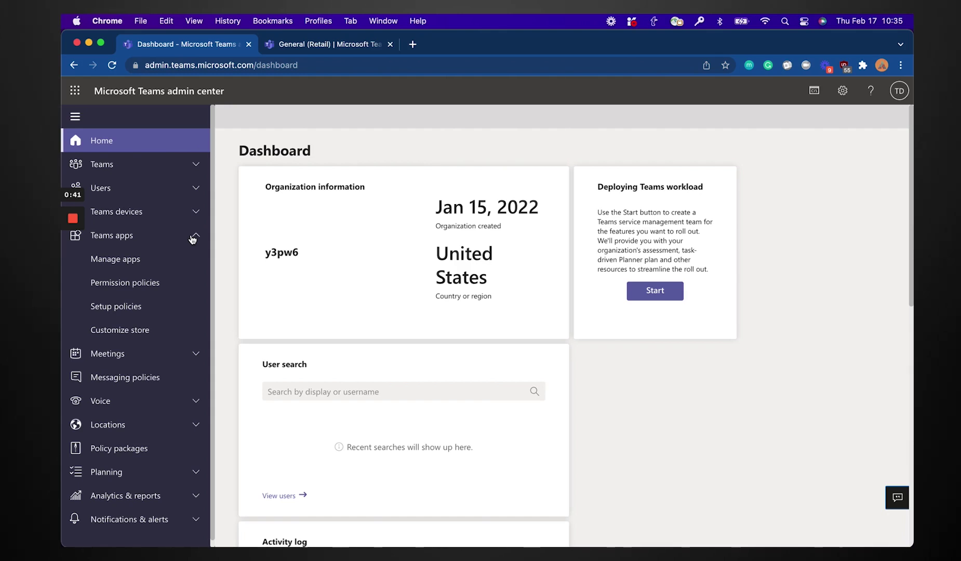
pyautogui.click(133, 285)
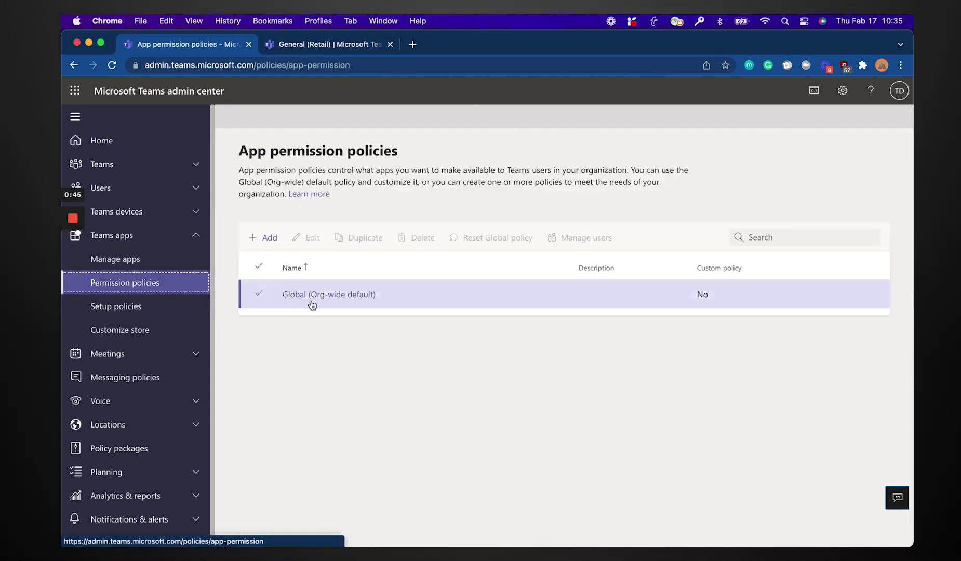
pyautogui.click(311, 303)
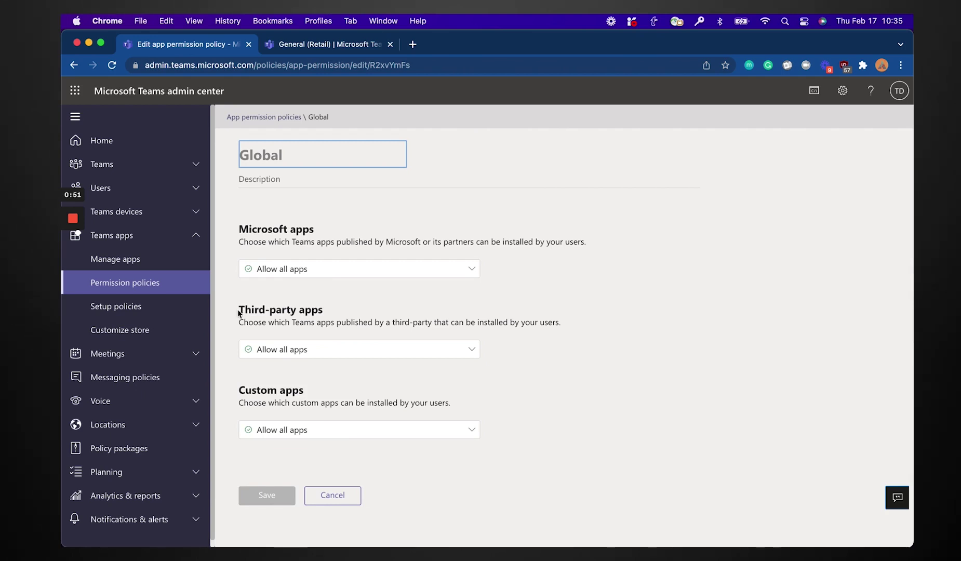
# Set third-party apps in the Global policy to "Allow specific apps and block all others" and add Jira Cloud as an allowed app.
pyautogui.moveTo(238, 312); pyautogui.dragTo(363, 315)
pyautogui.click(348, 350)
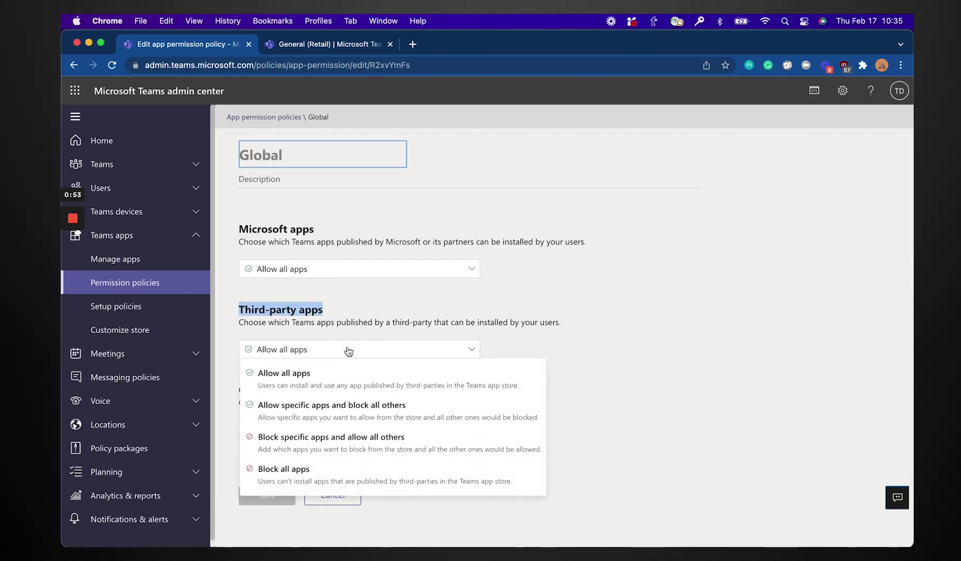
pyautogui.click(288, 410)
pyautogui.click(291, 414)
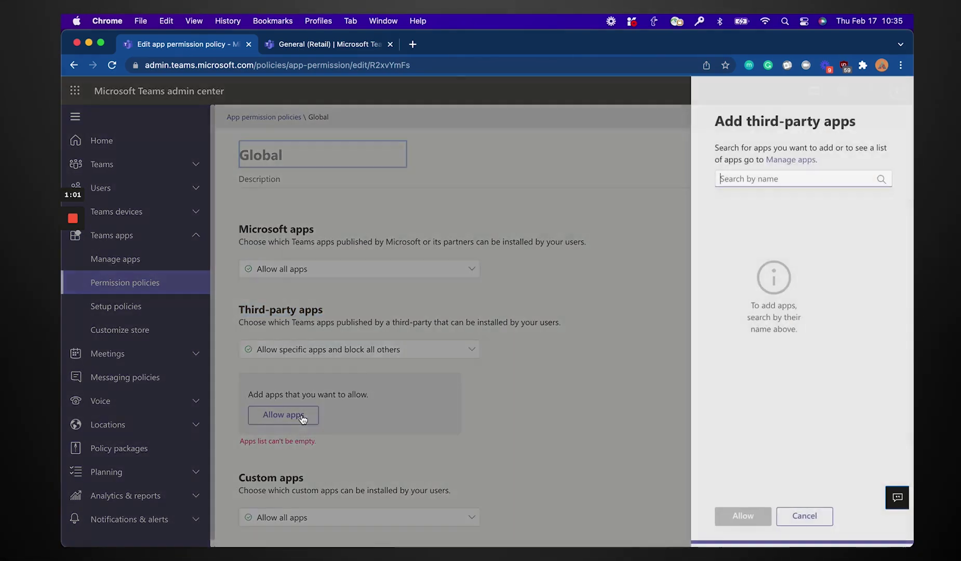
pyautogui.write('Jira')
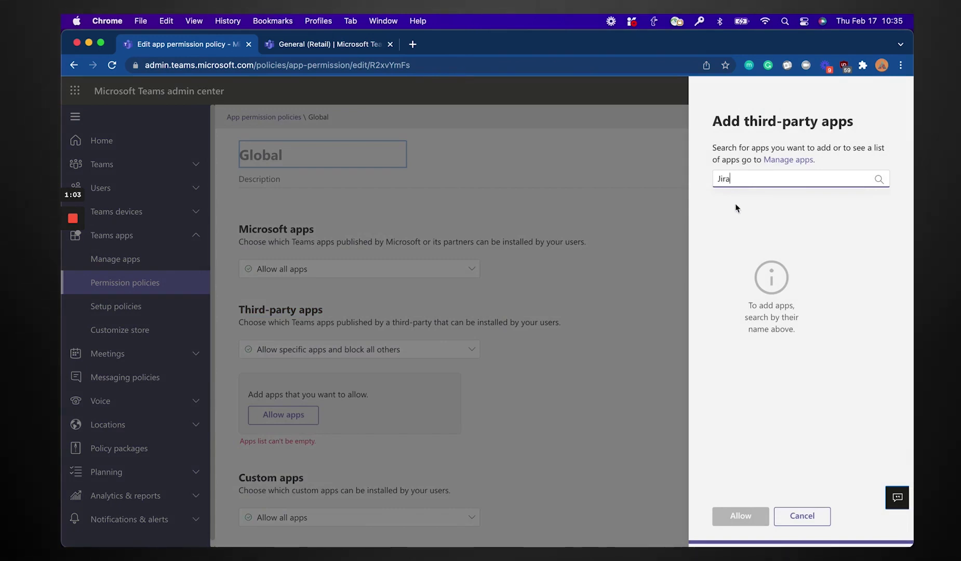
pyautogui.click(862, 204)
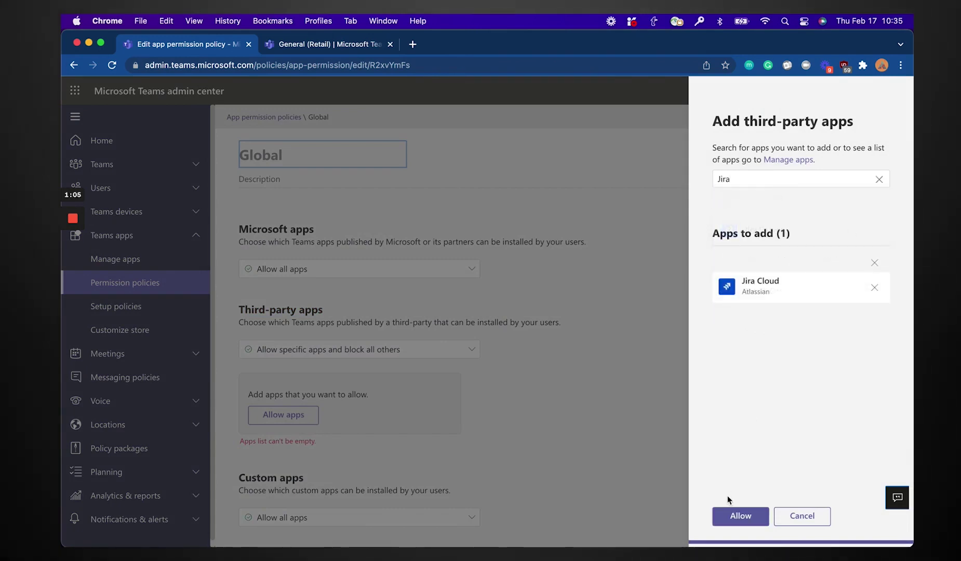
pyautogui.click(740, 515)
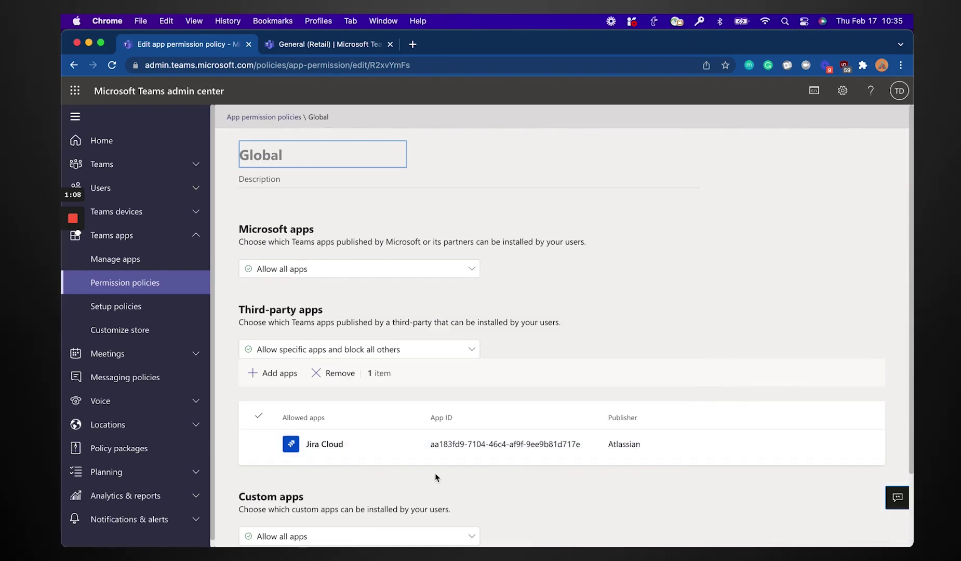
pyautogui.scroll(-1, 434, 473)
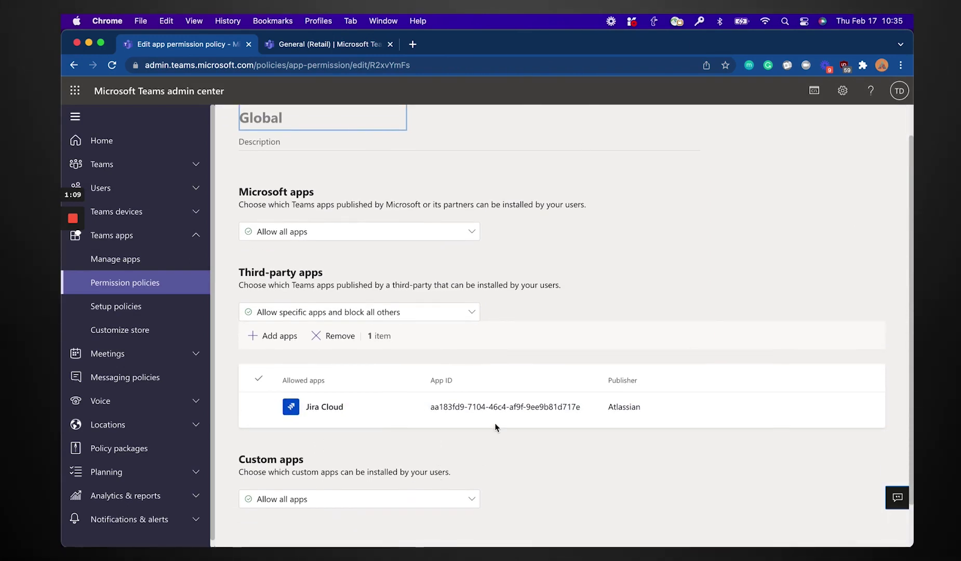
# Find Jira Cloud among the organization's managed apps and review its status and org-wide permissions.
pyautogui.click(134, 260)
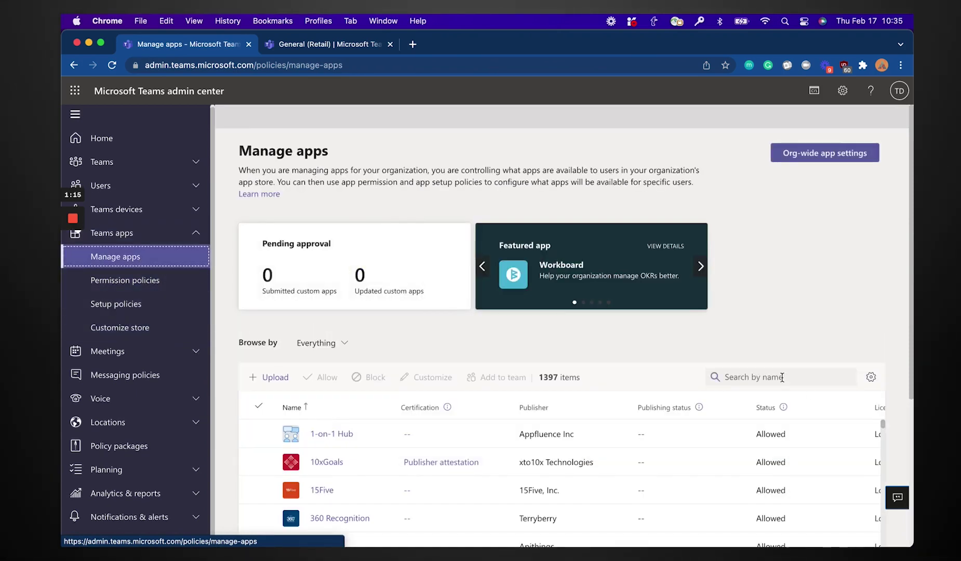
pyautogui.click(781, 377)
pyautogui.write('Jira')
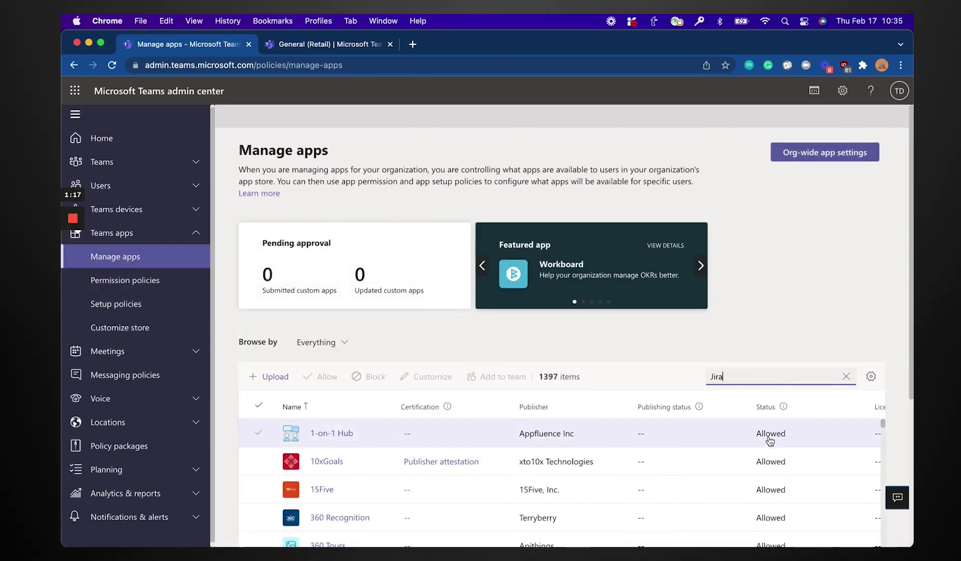
pyautogui.click(327, 434)
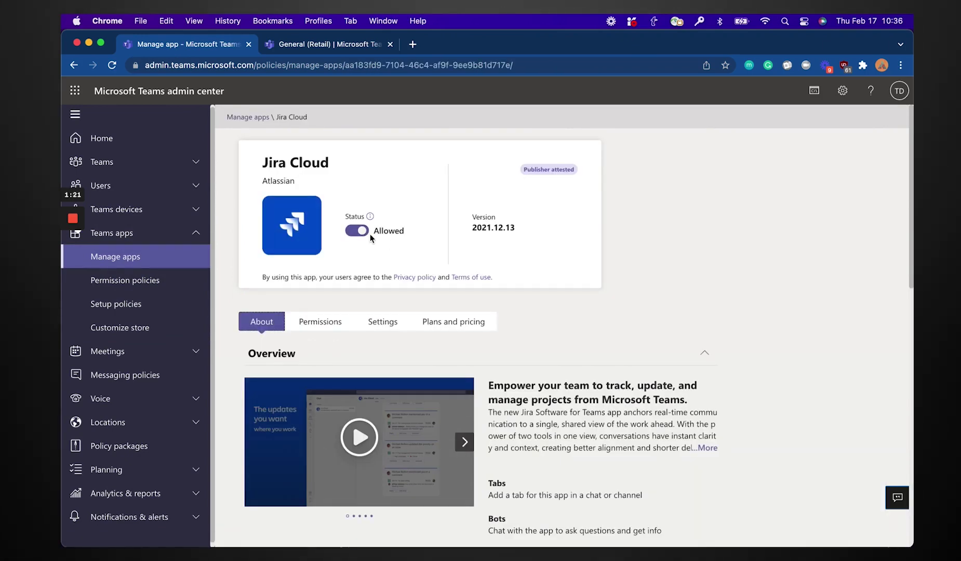
pyautogui.click(320, 327)
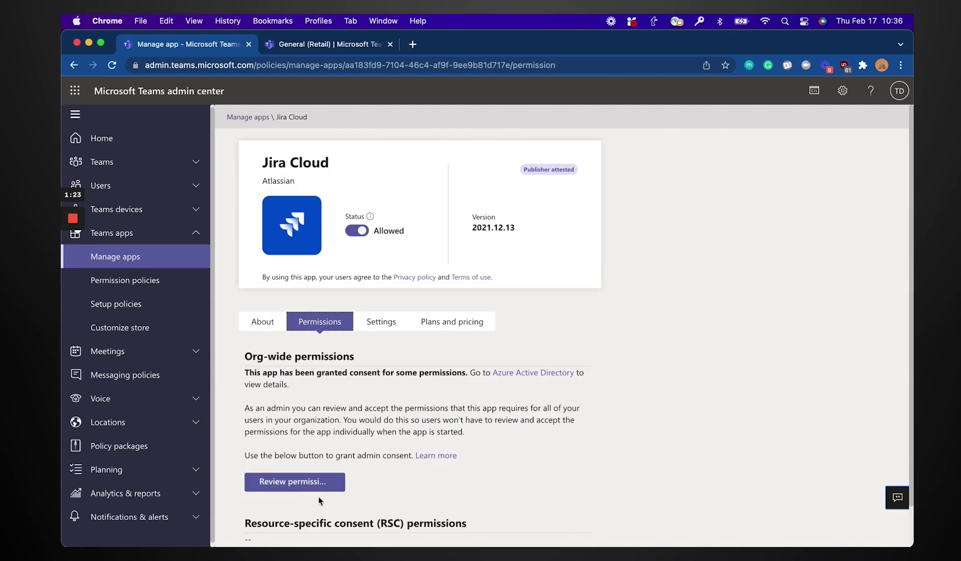
pyautogui.scroll(-2, 467, 533)
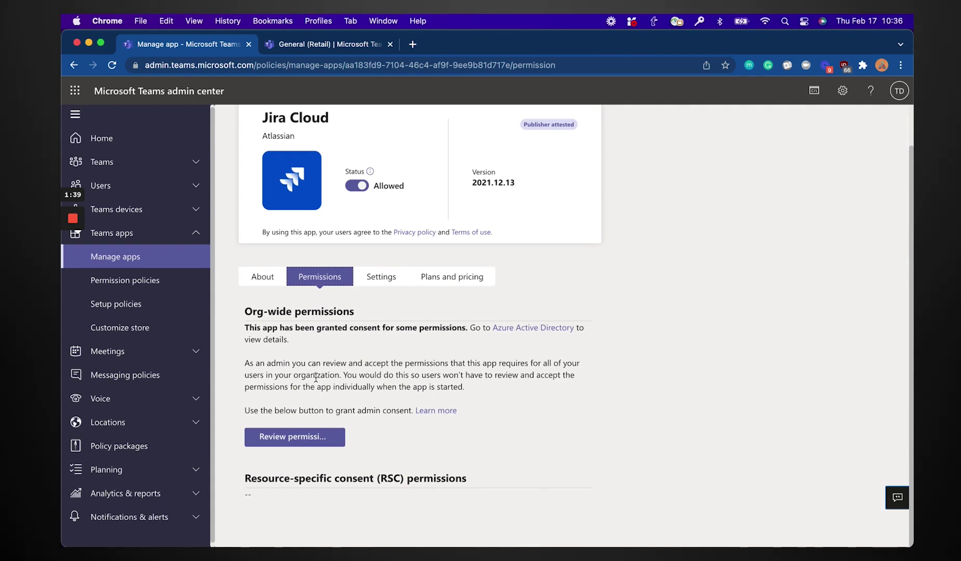
# Return to Teams from the admin center, search the store for Jira and open the Jira Cloud details for adding it to a team.
pyautogui.click(305, 45)
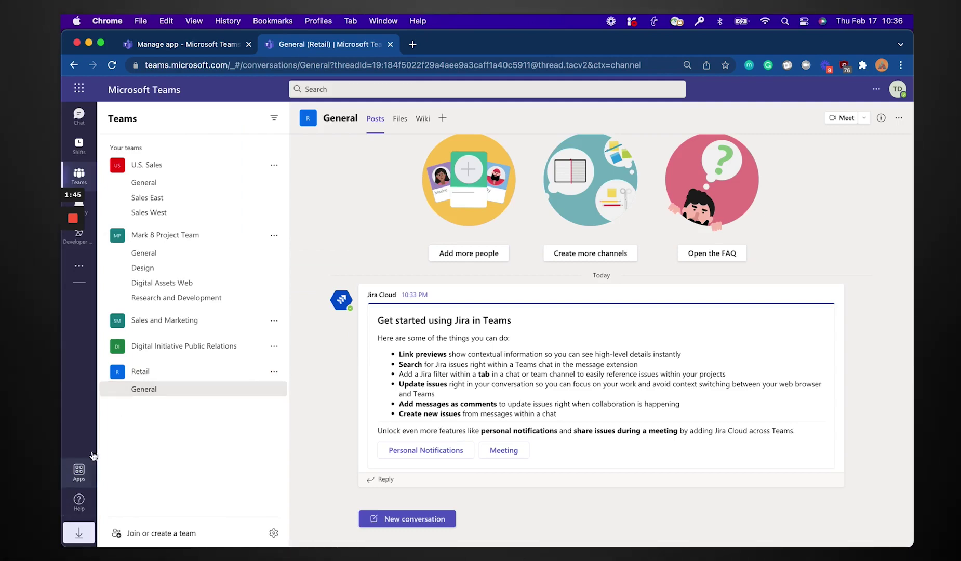
pyautogui.click(79, 471)
pyautogui.click(193, 139)
pyautogui.write('Jira')
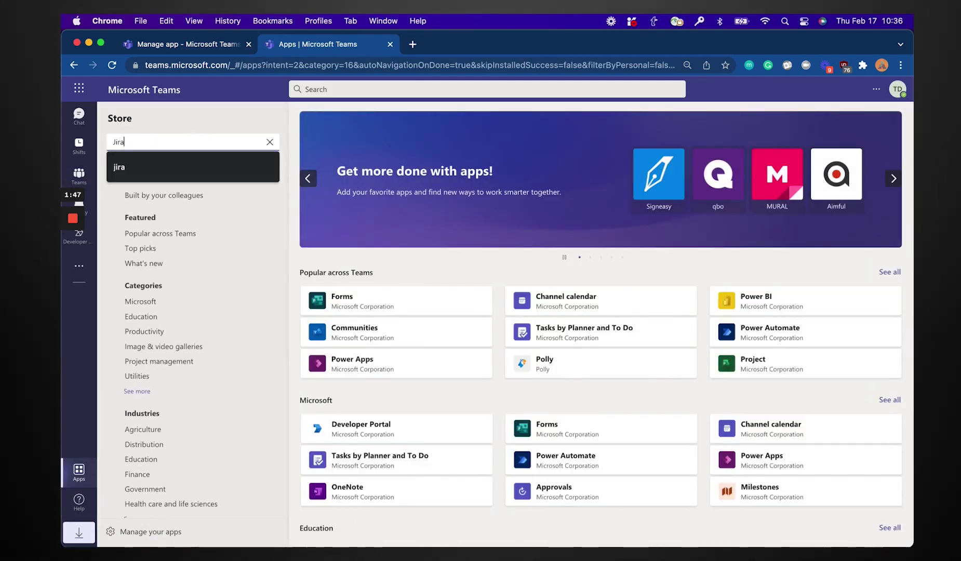
pyautogui.press('Return')
pyautogui.click(361, 176)
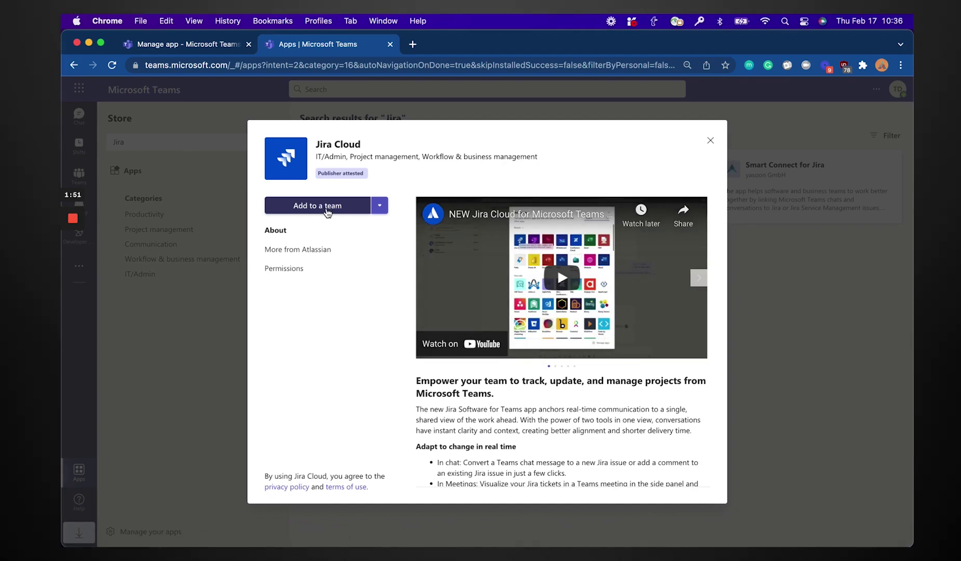
# Add Jira Cloud to a team, choosing the Sales and Marketing > General channel, and start its setup.
pyautogui.click(327, 208)
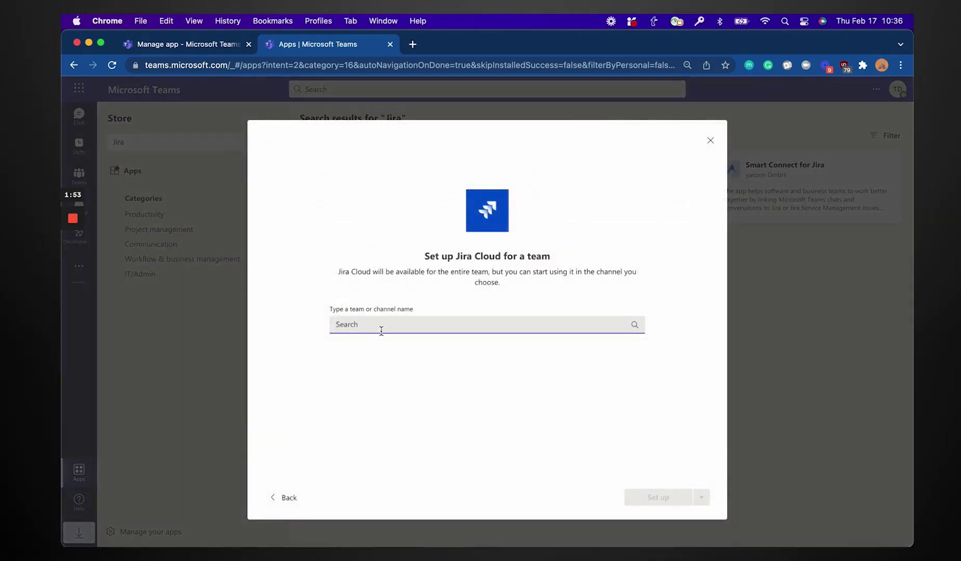
pyautogui.click(381, 326)
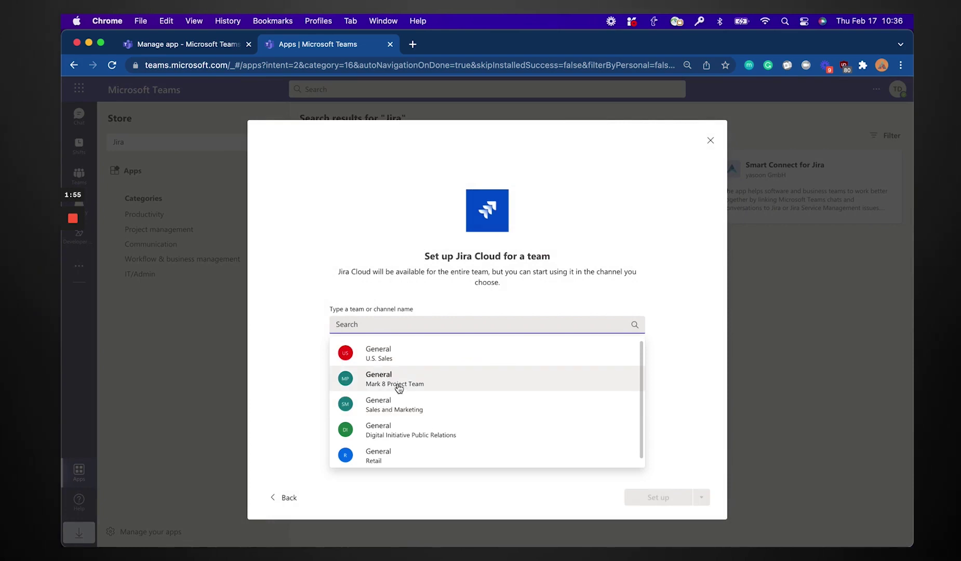
pyautogui.click(396, 410)
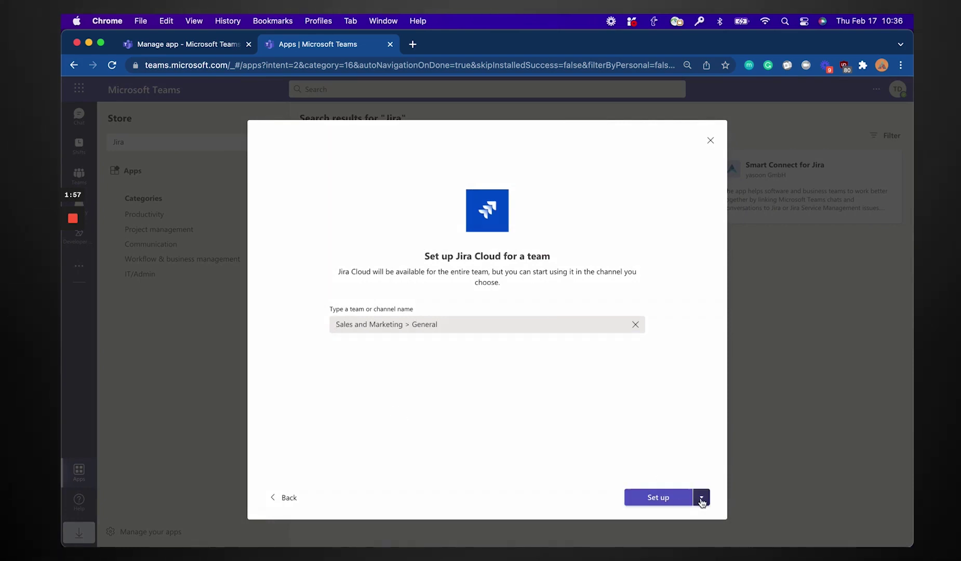
pyautogui.click(678, 499)
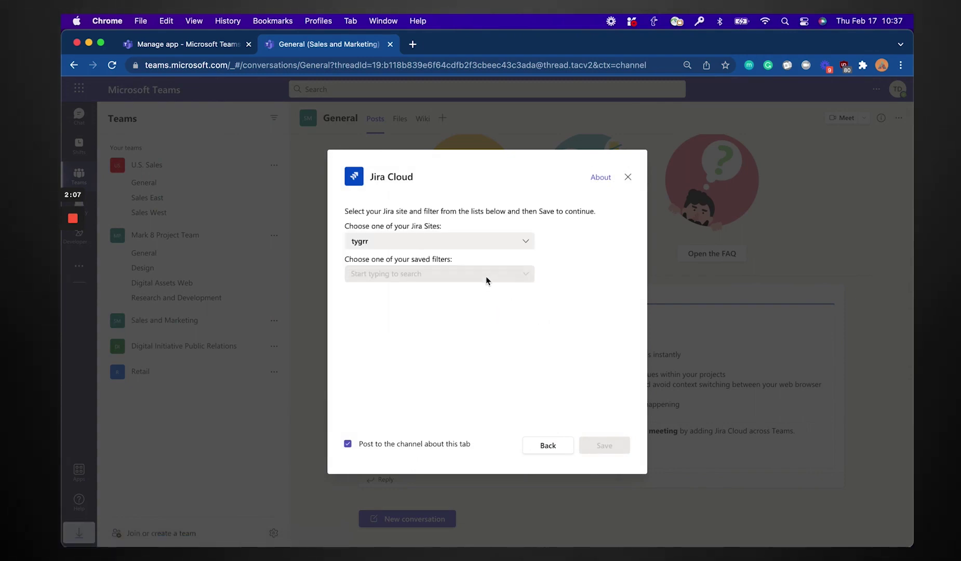
# Choose the saved filter "Filter for SKP board" for the Jira Cloud tab and save the tab to the channel.
pyautogui.click(451, 272)
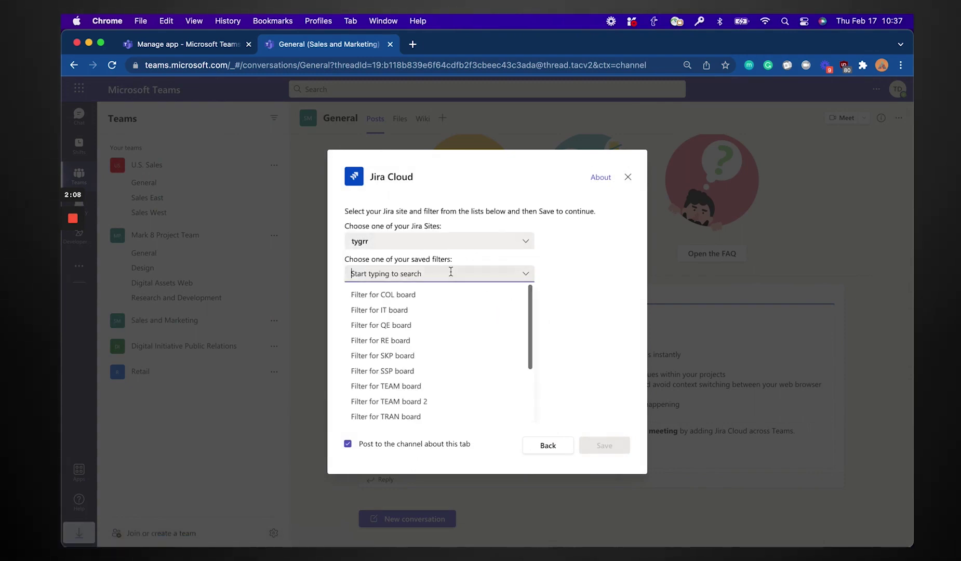
pyautogui.click(428, 355)
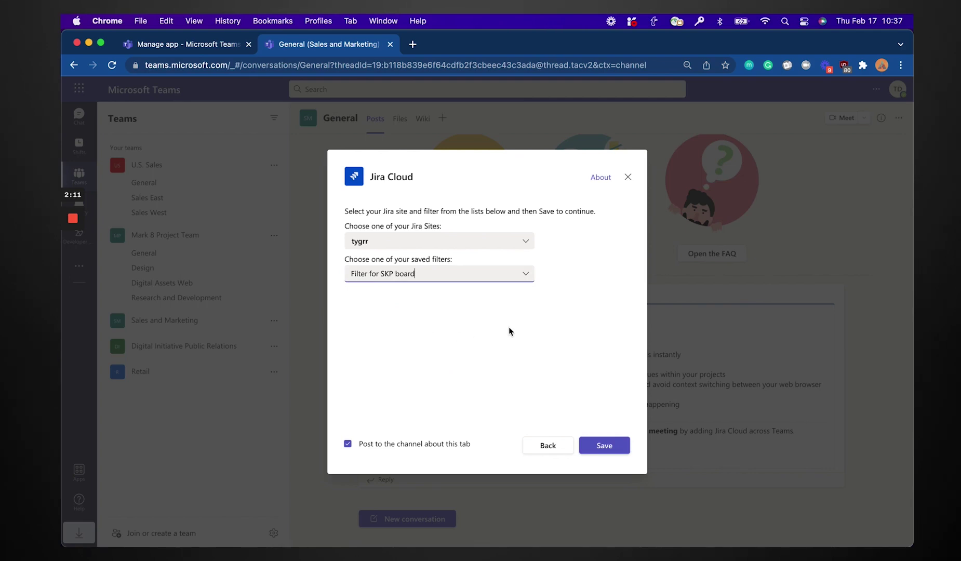
pyautogui.click(614, 447)
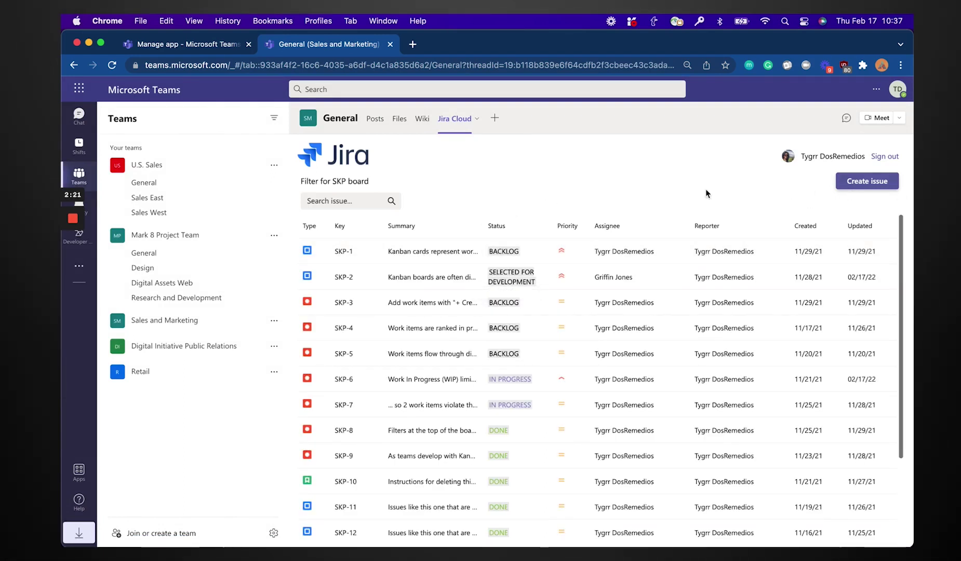
# Open issue SKP-1 from the Jira list, review its additional fields, attachments and comments, and close it without saving.
pyautogui.click(524, 251)
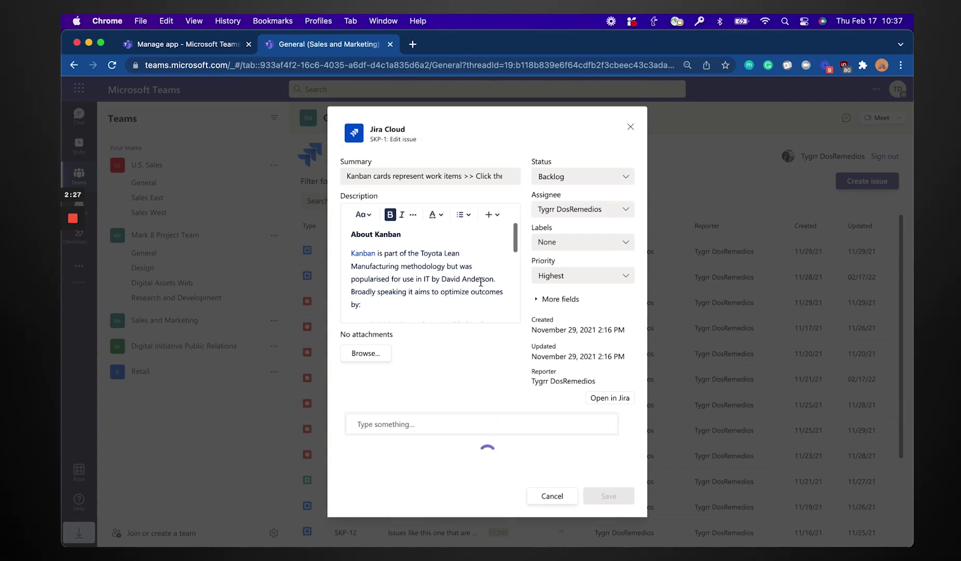
pyautogui.click(537, 300)
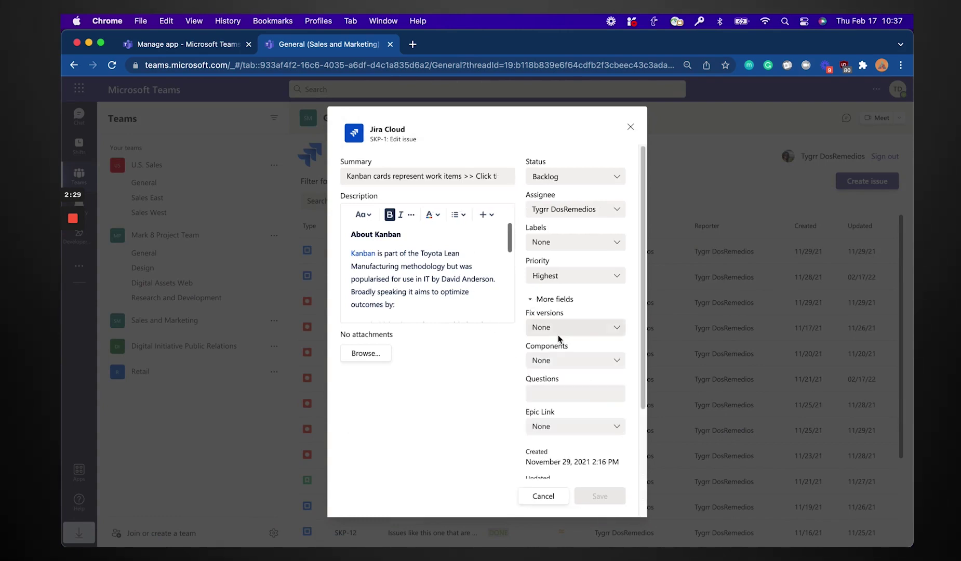
pyautogui.scroll(-5, 559, 339)
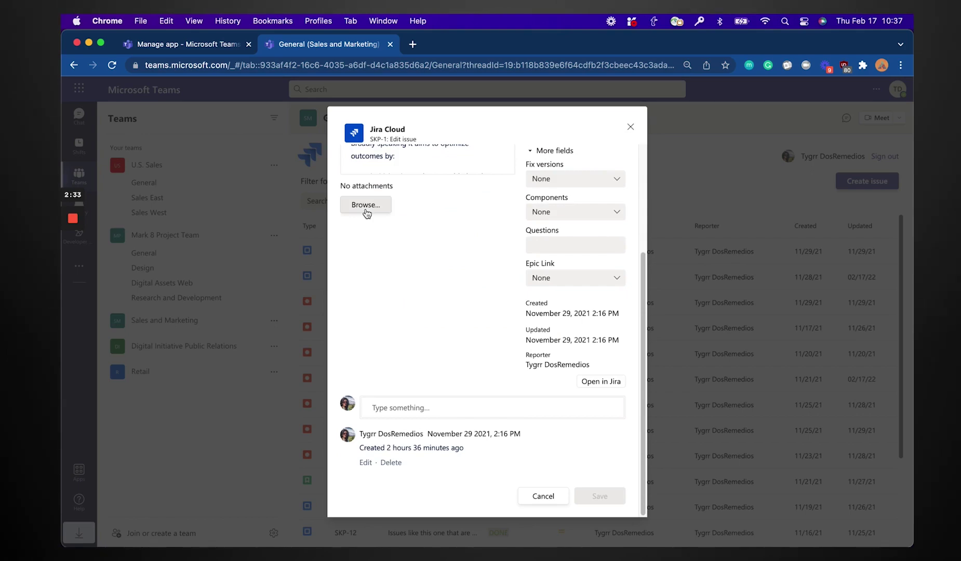
pyautogui.click(554, 497)
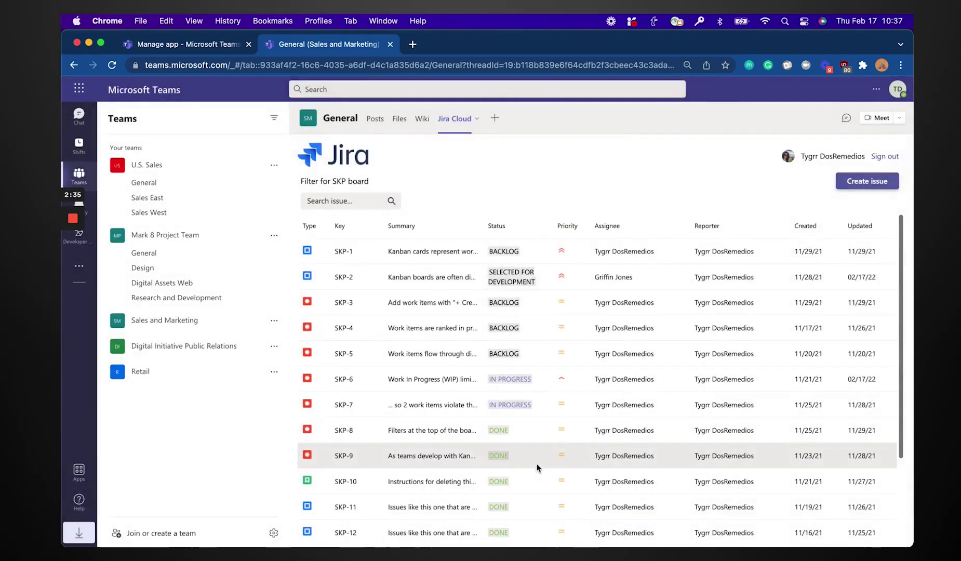
# Return to the channel posts, go to the Retail team's General channel and expand the details of the SKP-2 issue card.
pyautogui.click(376, 121)
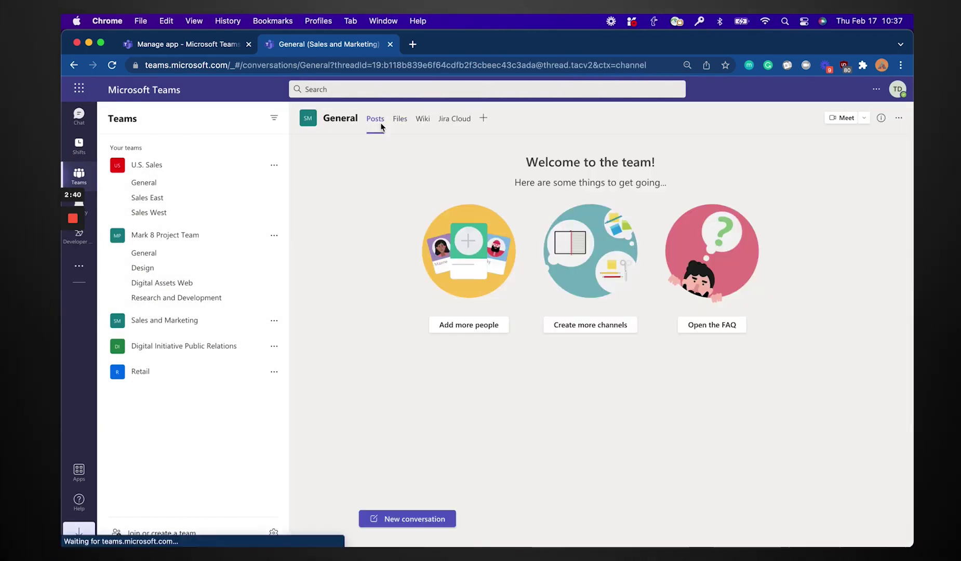
pyautogui.click(150, 372)
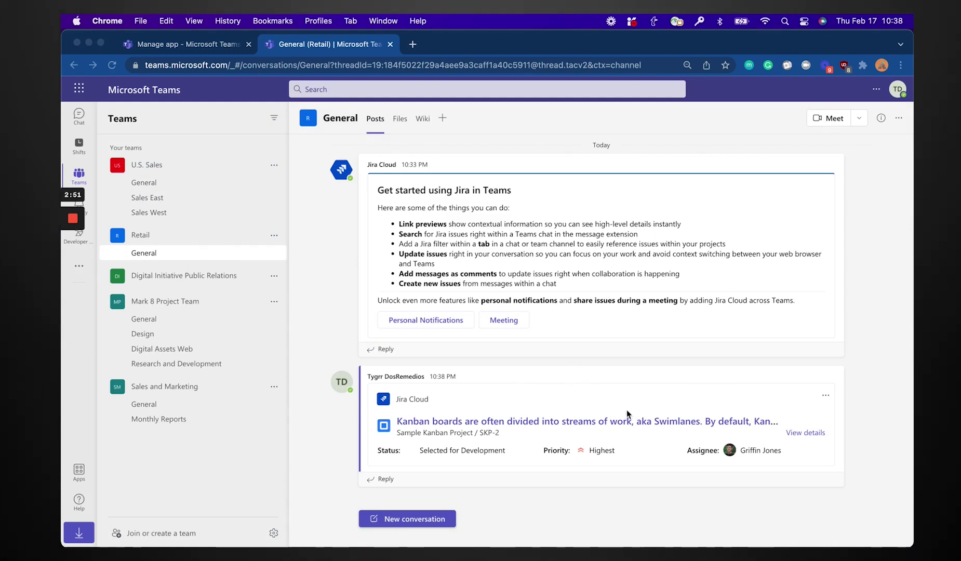
pyautogui.click(806, 433)
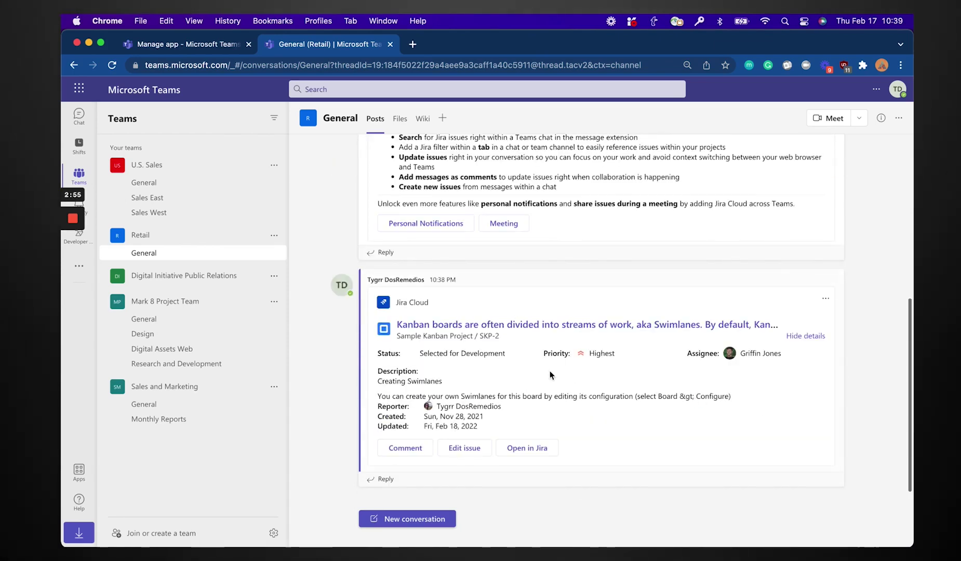
# Review the list of available features in Jira Cloud's "Get started using Jira in Teams" post.
pyautogui.scroll(5, 537, 370)
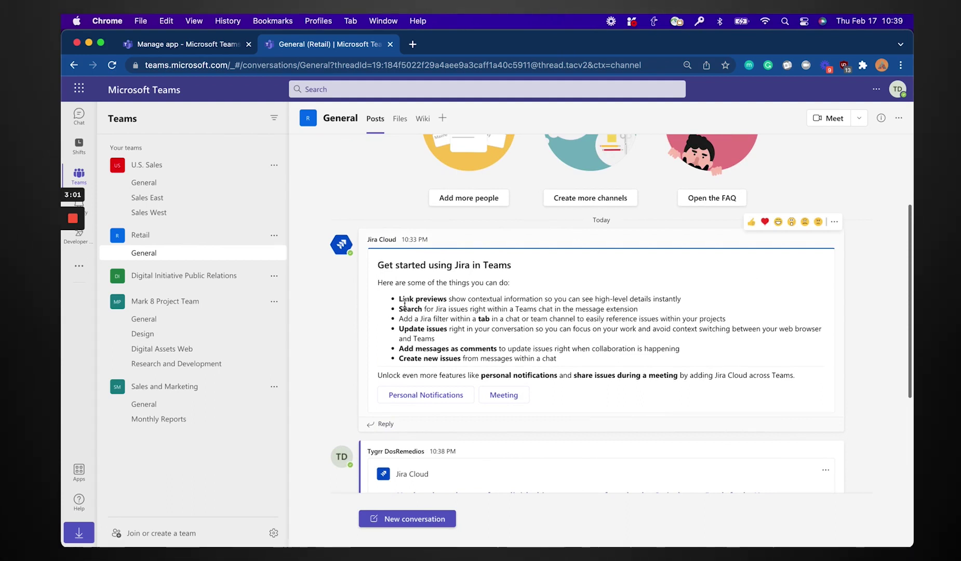
pyautogui.tripleClick(381, 284)
pyautogui.moveTo(479, 297); pyautogui.dragTo(684, 362)
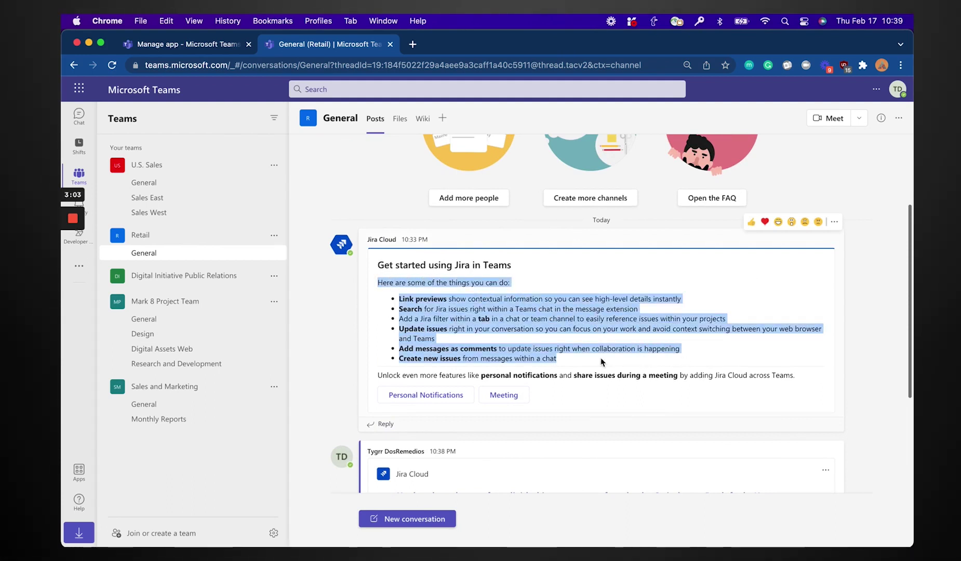
pyautogui.click(582, 363)
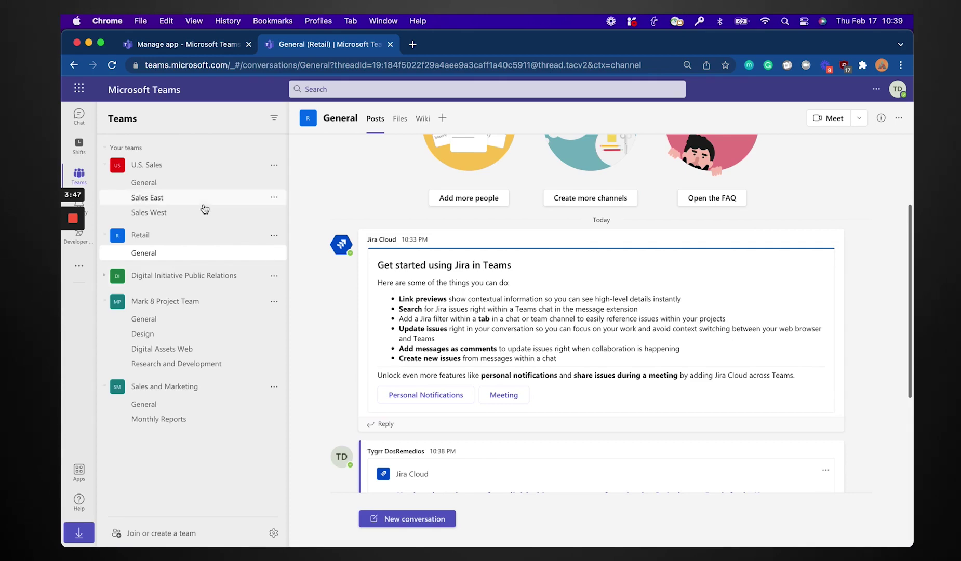
# Find Jira Cloud through the Teams store, open its personal chat and read the app's About information.
pyautogui.click(78, 471)
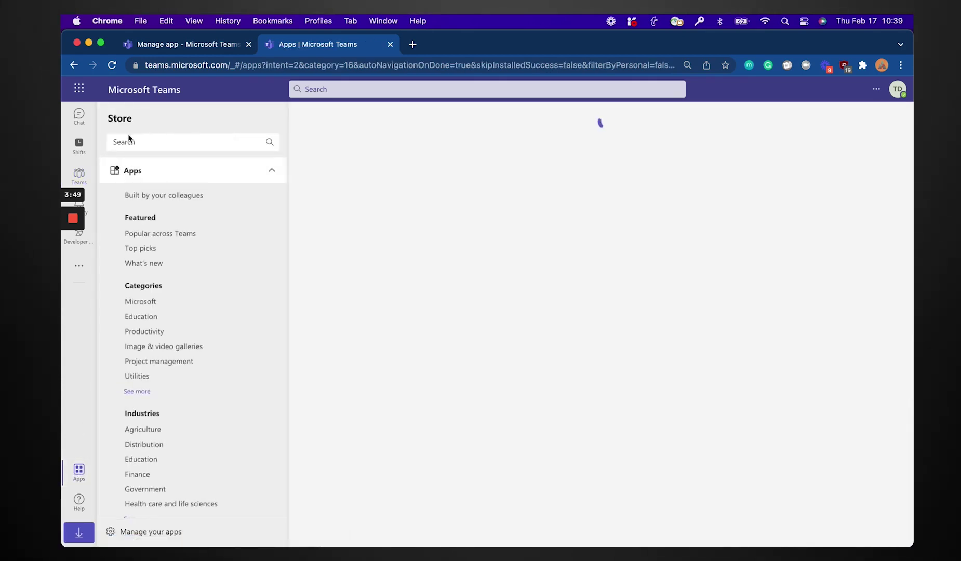
pyautogui.click(145, 192)
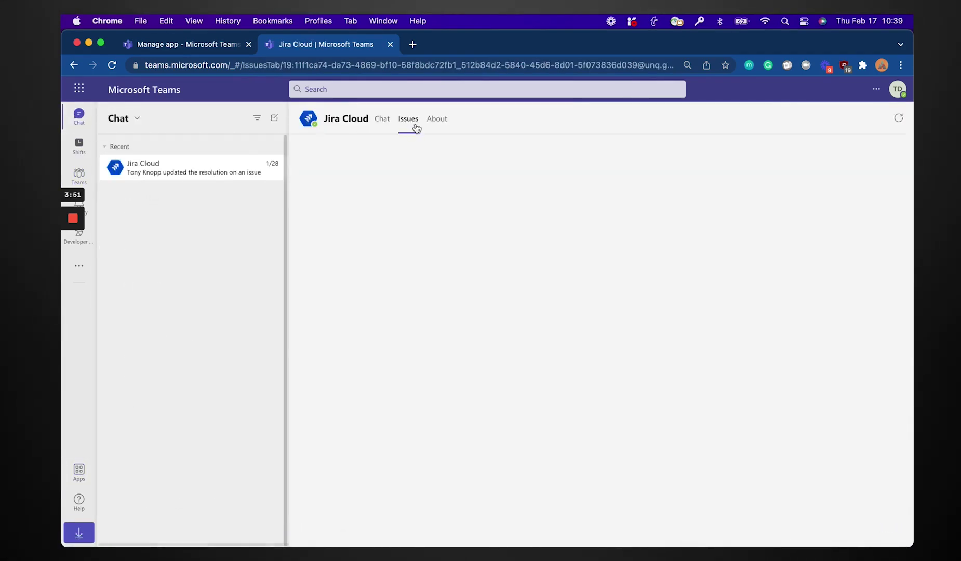
pyautogui.click(439, 124)
pyautogui.scroll(-3, 409, 329)
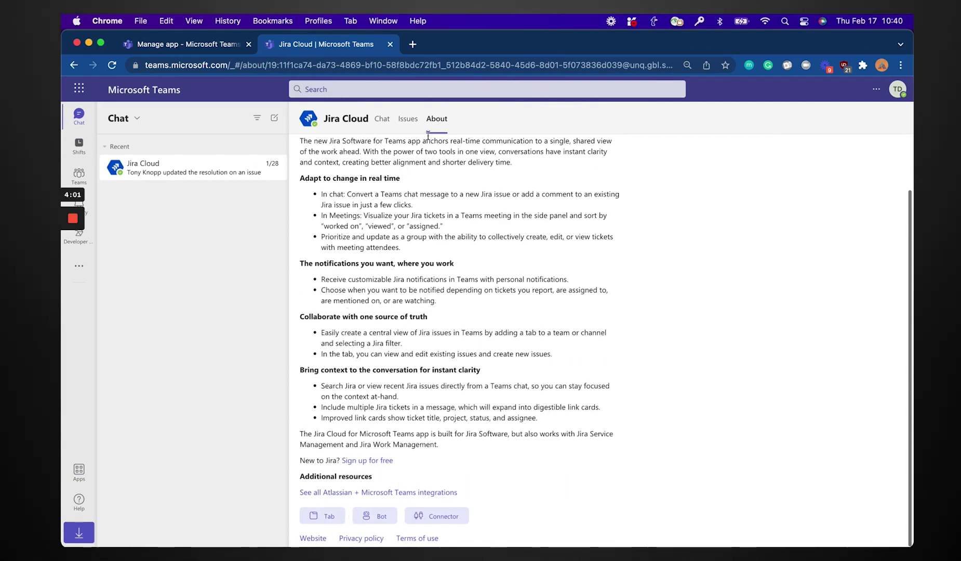
# Send the suggested "feedback" command to the Jira Cloud bot in its personal chat.
pyautogui.click(387, 126)
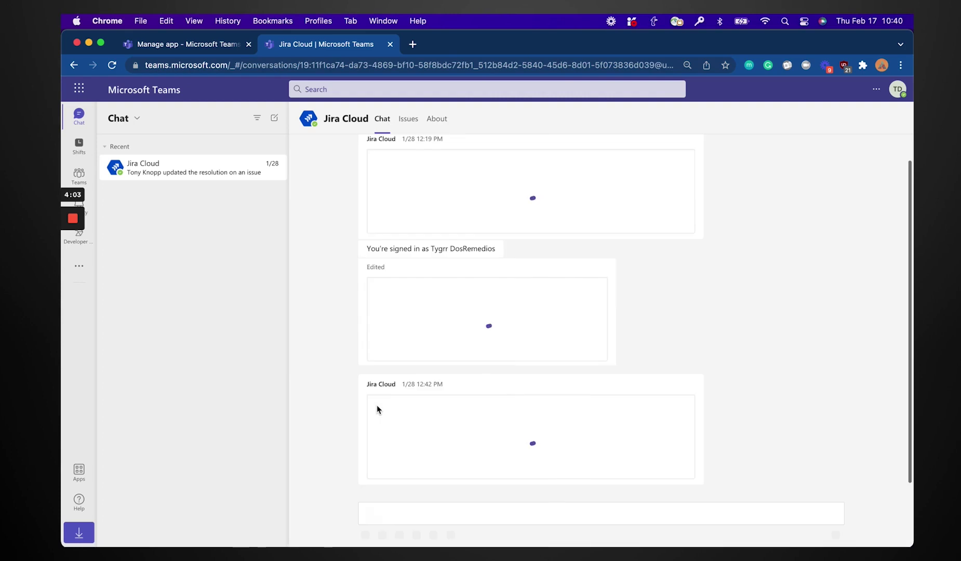
pyautogui.click(400, 515)
pyautogui.write('feedback')
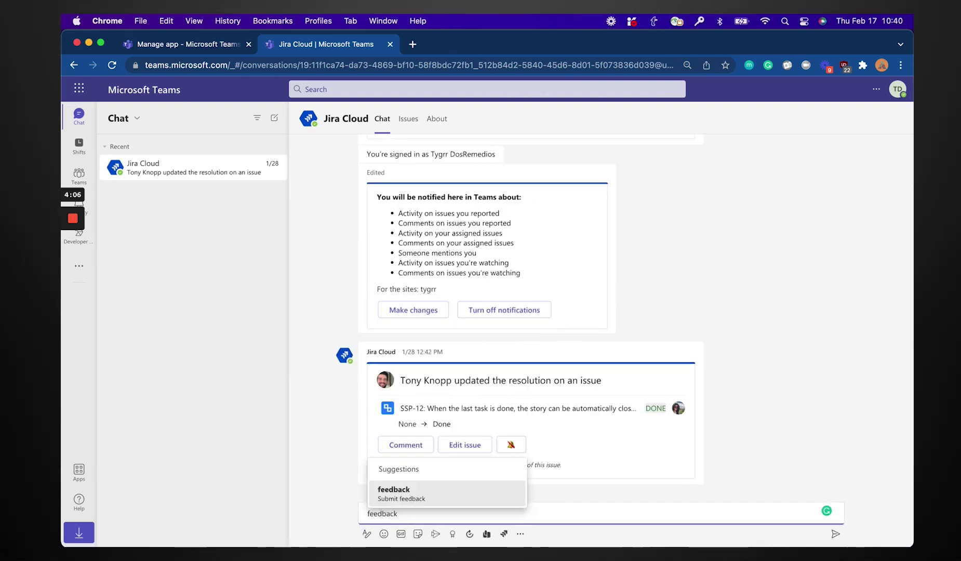
pyautogui.click(401, 493)
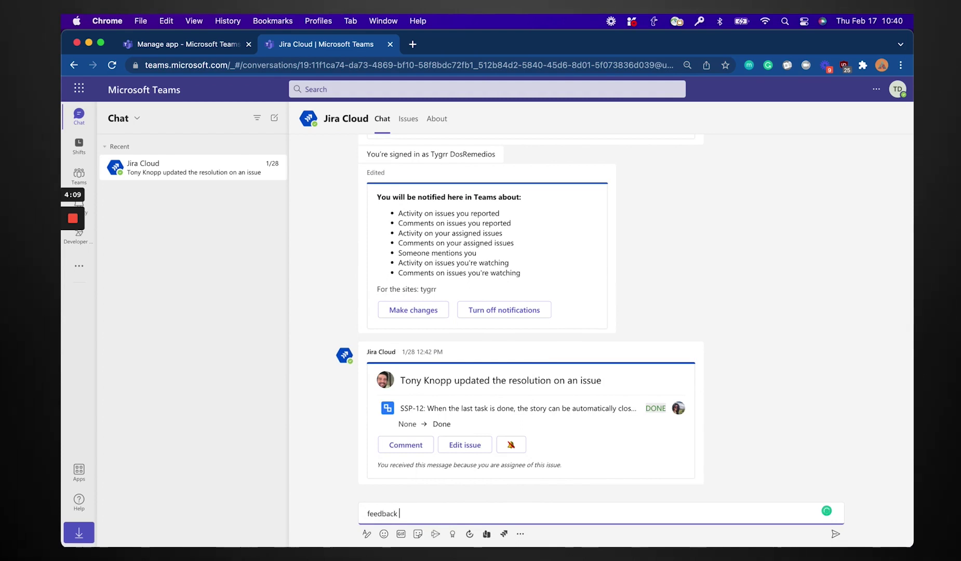
pyautogui.click(834, 535)
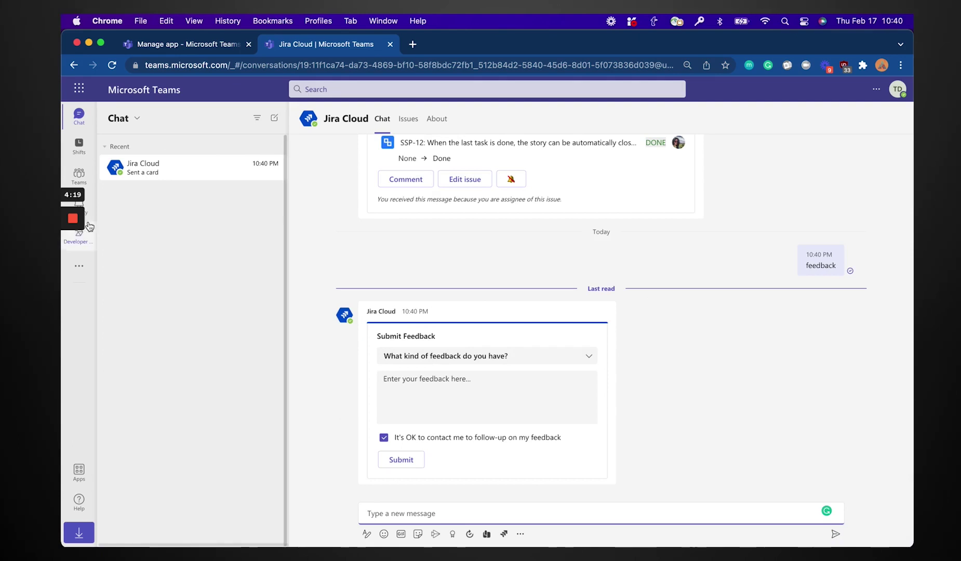
pyautogui.moveTo(77, 226)
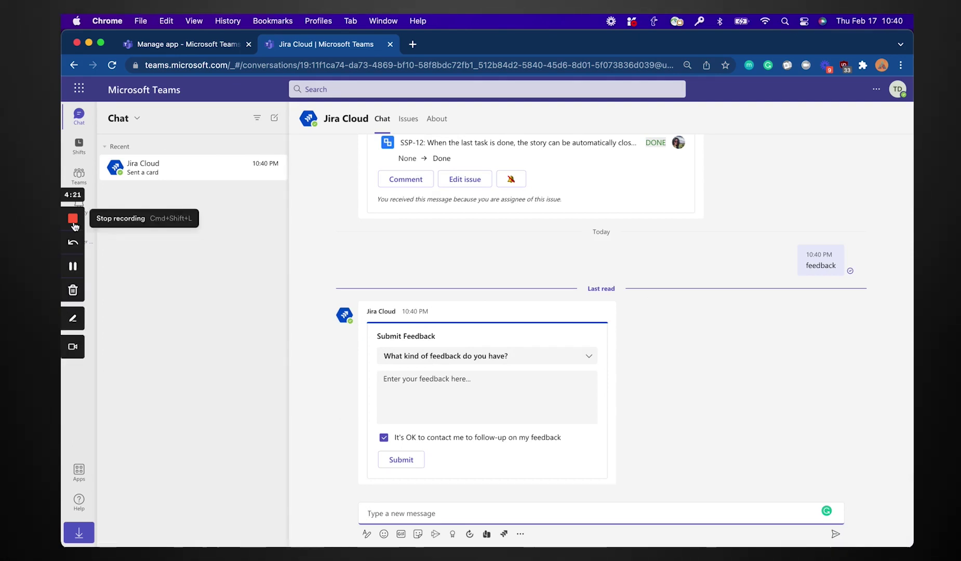
pyautogui.click(76, 226)
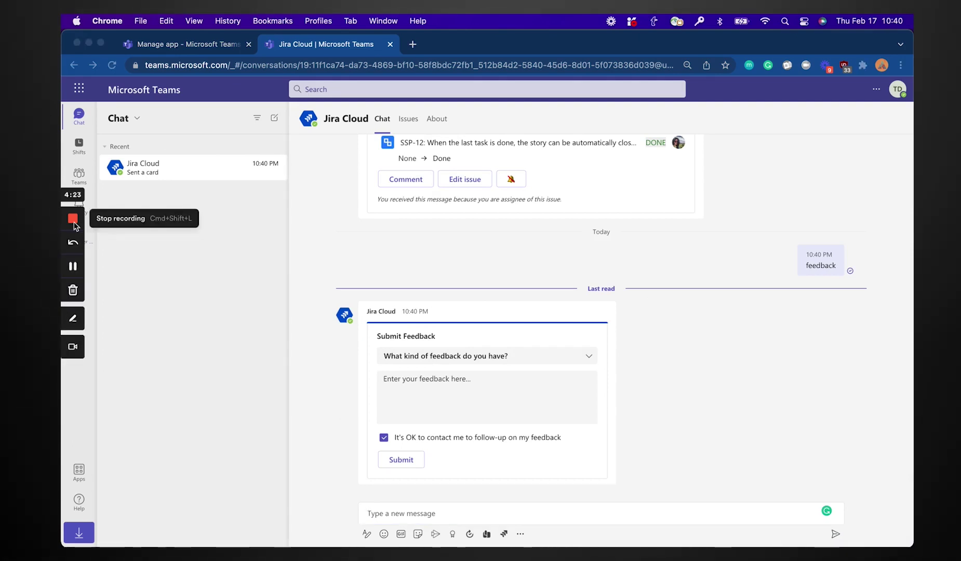